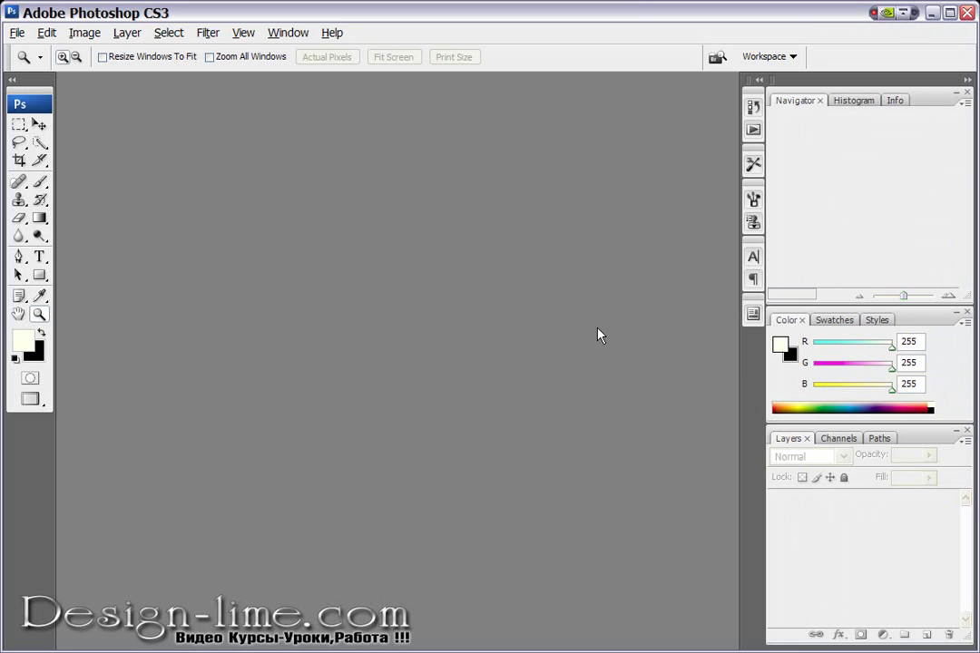
# - Browse to the Desktop and open the beach photo Romantic2.jpg
pyautogui.click(15, 36)
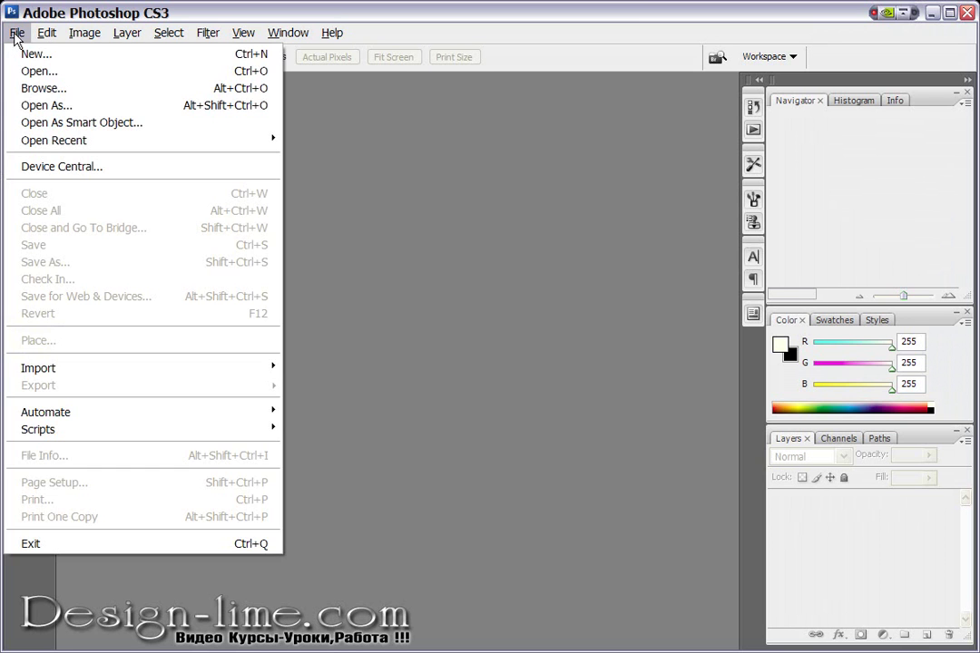
pyautogui.click(71, 70)
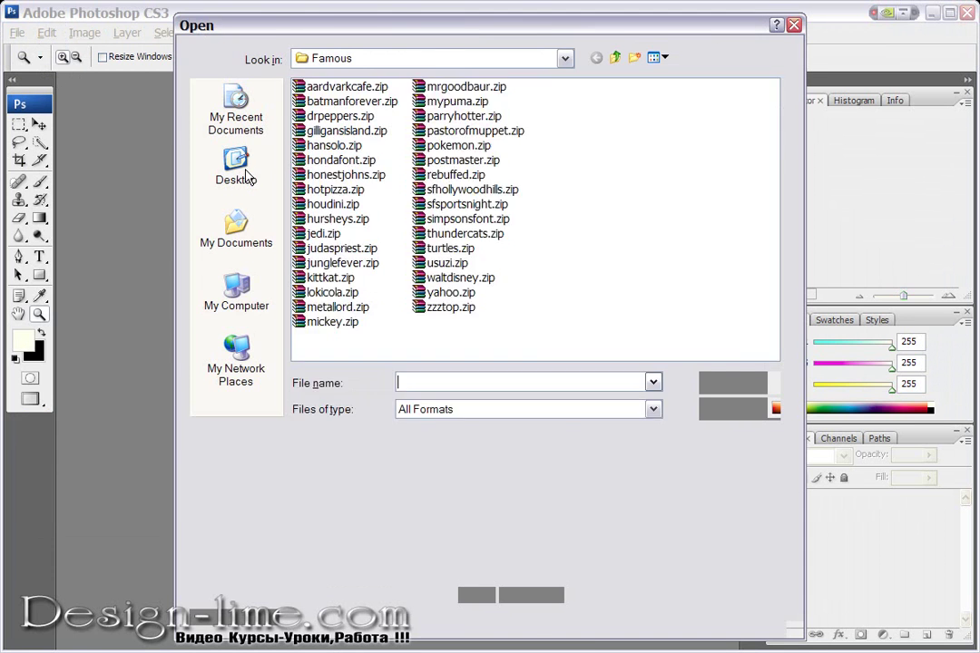
pyautogui.click(273, 124)
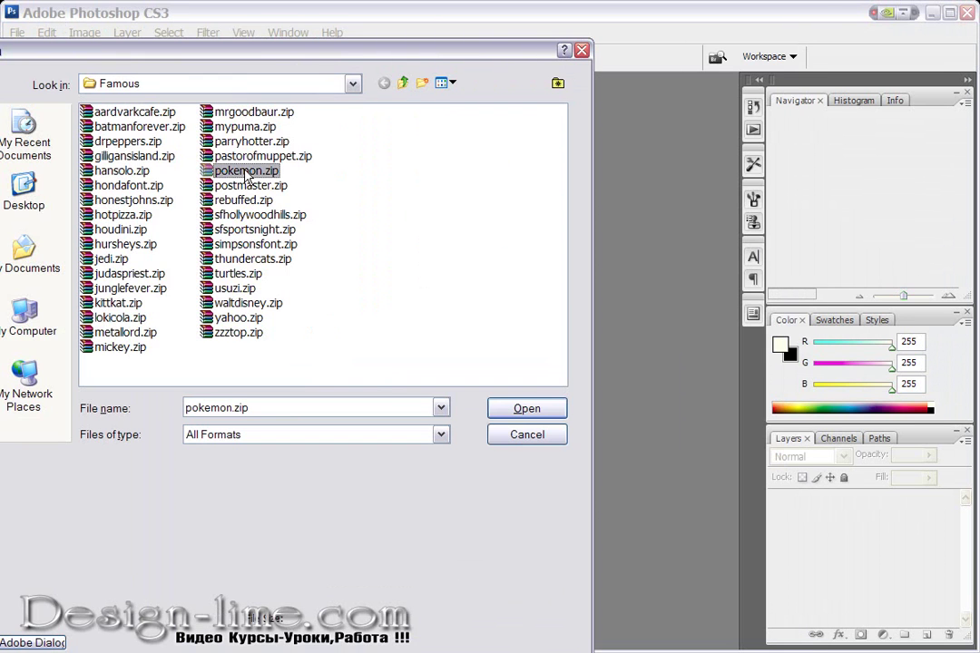
pyautogui.click(24, 190)
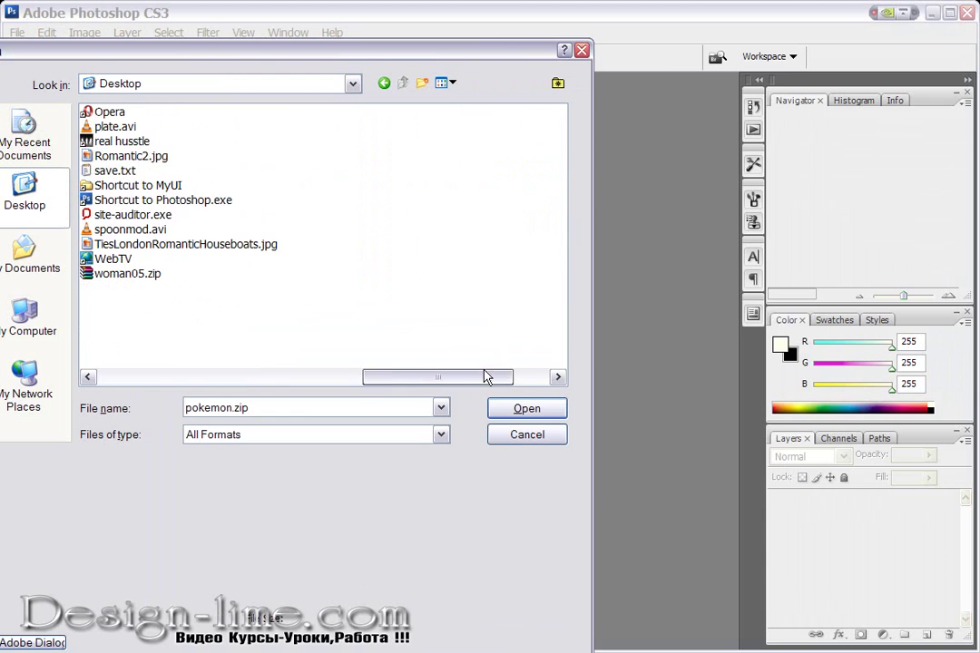
pyautogui.scroll(-5, 201, 256)
pyautogui.click(127, 156)
pyautogui.click(505, 410)
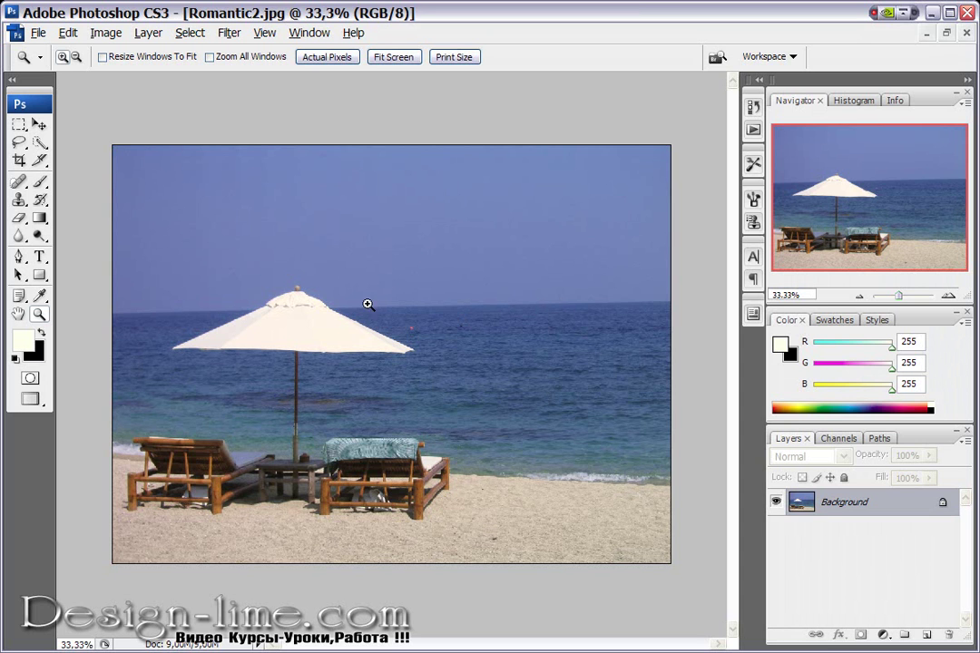
# - View the photo at 100% Actual Pixels, pan across the umbrella and loungers, then open the Image menu
pyautogui.rightClick(314, 374)
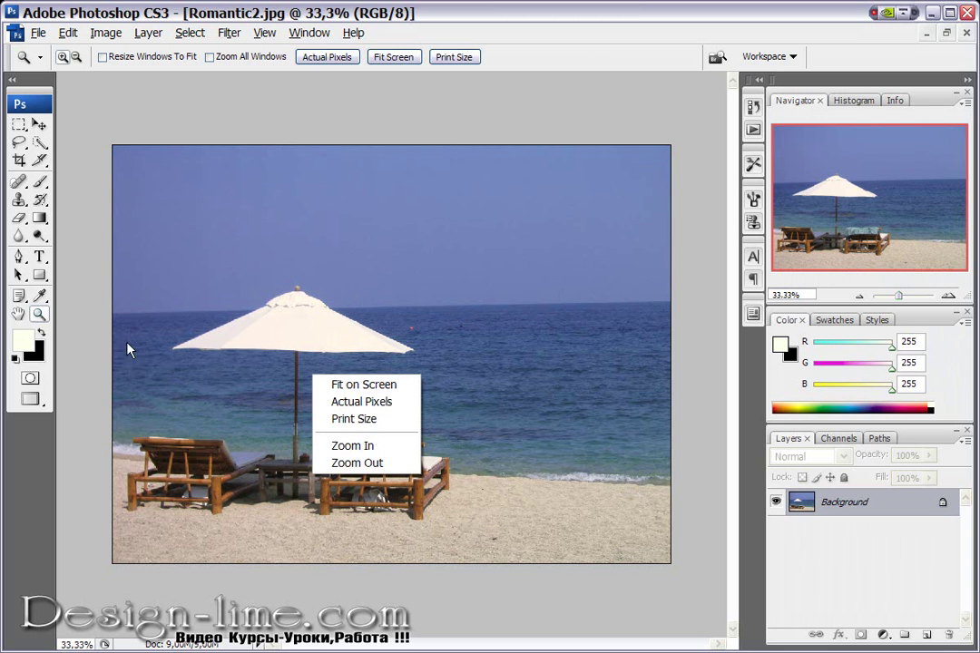
pyautogui.click(361, 405)
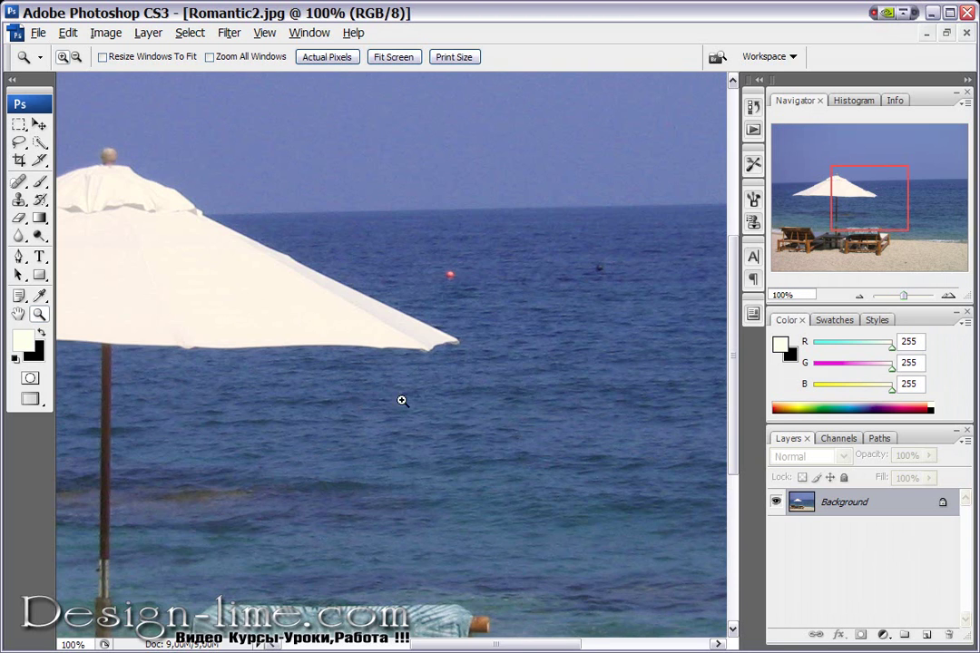
pyautogui.moveTo(359, 406)
pyautogui.mouseDown()
pyautogui.moveTo(446, 345)
pyautogui.moveTo(555, 332)
pyautogui.moveTo(577, 365)
pyautogui.moveTo(437, 336)
pyautogui.moveTo(459, 451)
pyautogui.mouseUp()
pyautogui.moveTo(495, 295)
pyautogui.mouseDown()
pyautogui.moveTo(307, 437)
pyautogui.moveTo(328, 395)
pyautogui.moveTo(359, 414)
pyautogui.mouseUp()
pyautogui.moveTo(475, 303)
pyautogui.mouseDown()
pyautogui.moveTo(344, 412)
pyautogui.moveTo(416, 394)
pyautogui.moveTo(424, 260)
pyautogui.moveTo(428, 393)
pyautogui.moveTo(389, 343)
pyautogui.moveTo(575, 474)
pyautogui.moveTo(416, 455)
pyautogui.moveTo(372, 442)
pyautogui.moveTo(379, 417)
pyautogui.mouseUp()
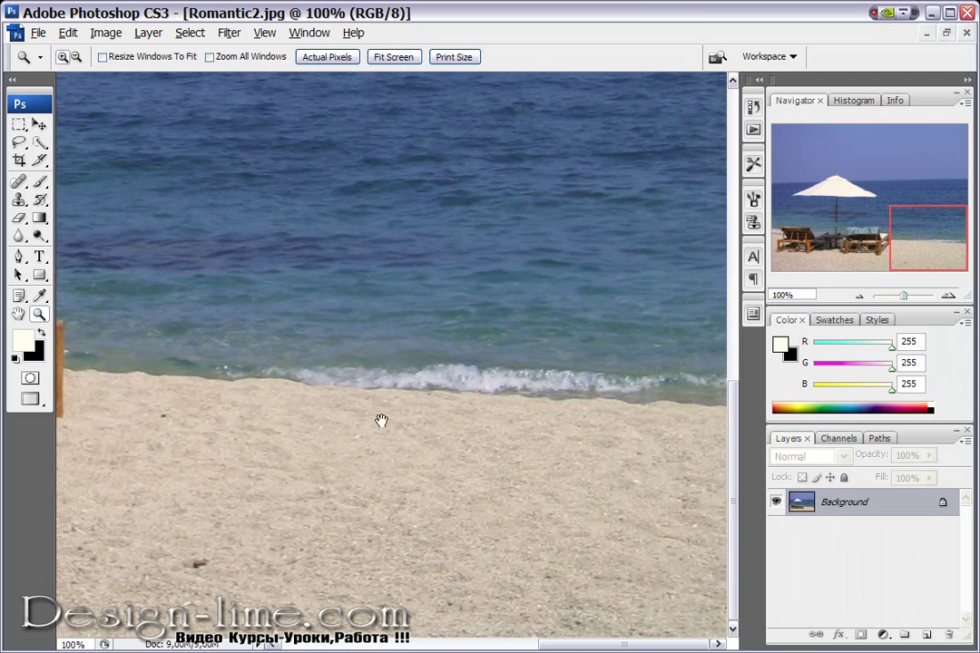
pyautogui.moveTo(542, 432)
pyautogui.mouseDown()
pyautogui.moveTo(584, 462)
pyautogui.moveTo(569, 469)
pyautogui.moveTo(422, 345)
pyautogui.moveTo(258, 264)
pyautogui.moveTo(249, 269)
pyautogui.moveTo(245, 307)
pyautogui.moveTo(437, 464)
pyautogui.moveTo(520, 300)
pyautogui.moveTo(437, 273)
pyautogui.moveTo(389, 341)
pyautogui.moveTo(367, 319)
pyautogui.mouseUp()
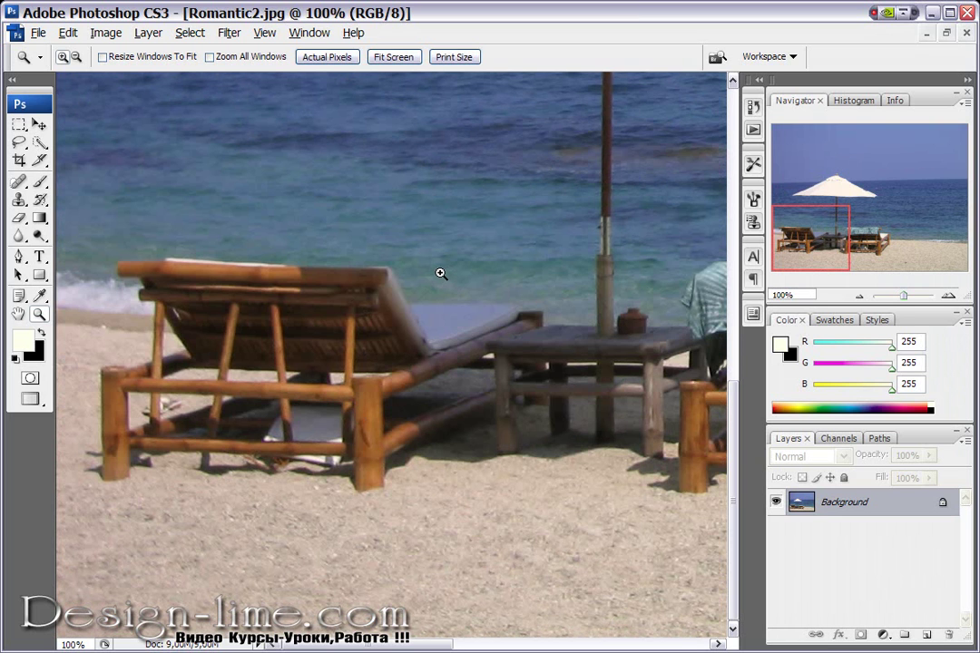
pyautogui.click(115, 37)
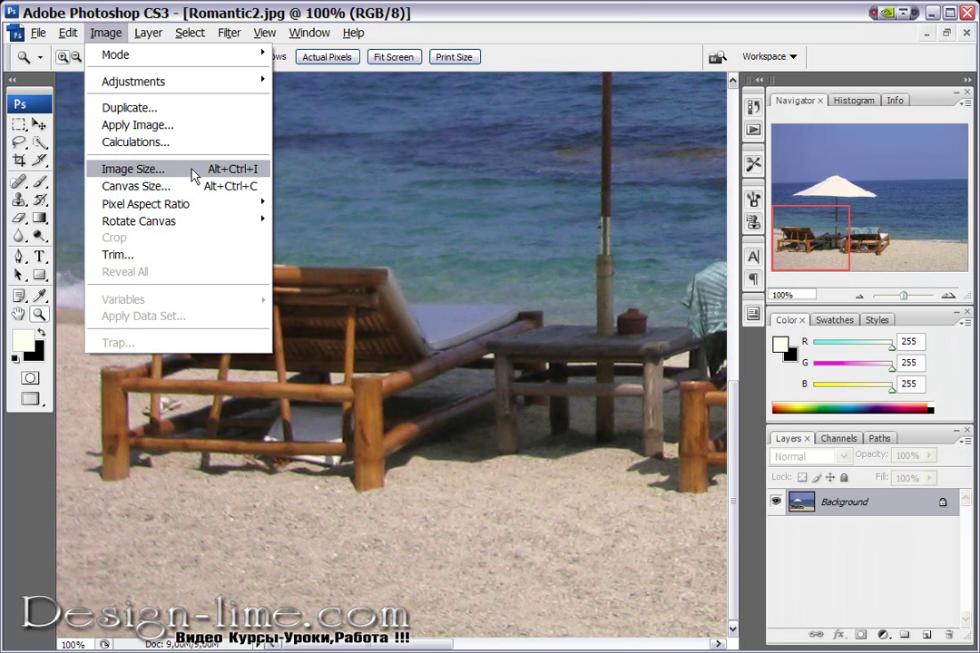
# - Resize the image to 640 × 480 pixels with Constrain Proportions on
pyautogui.click(194, 173)
pyautogui.moveTo(320, 131); pyautogui.dragTo(480, 96)
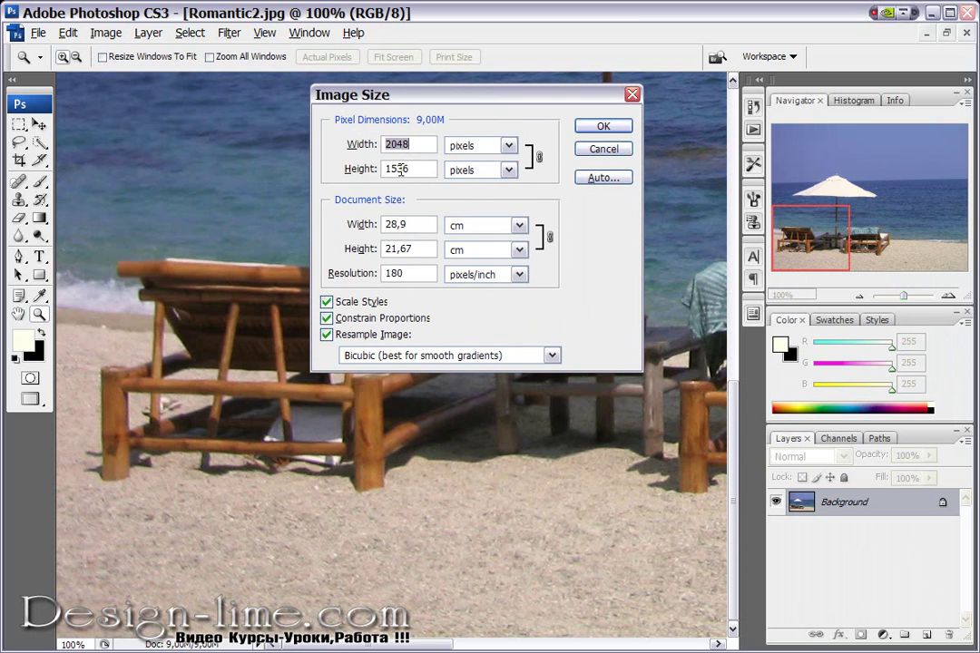
pyautogui.click(509, 146)
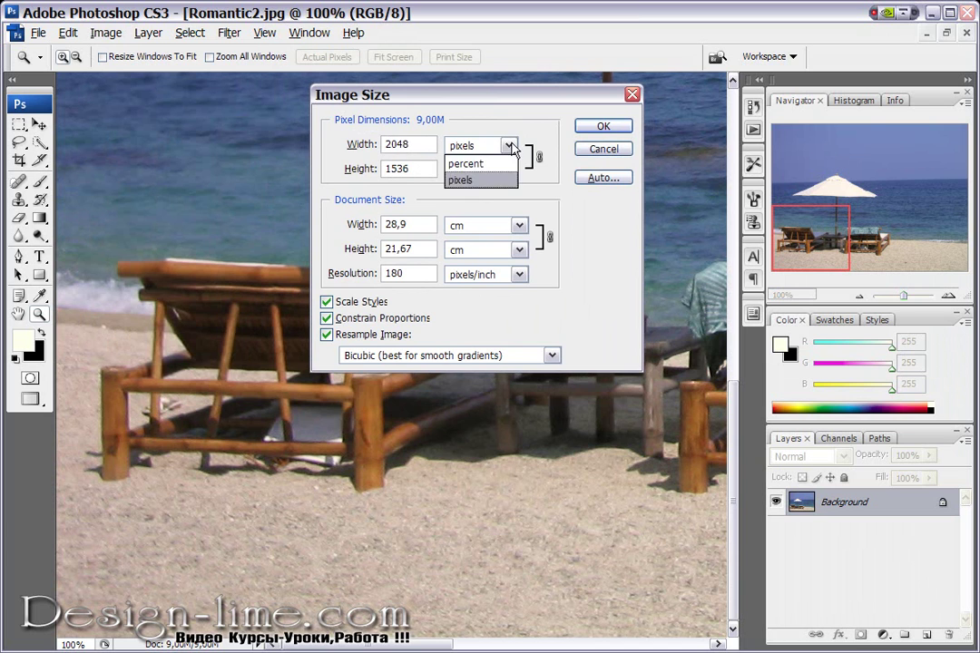
pyautogui.click(463, 179)
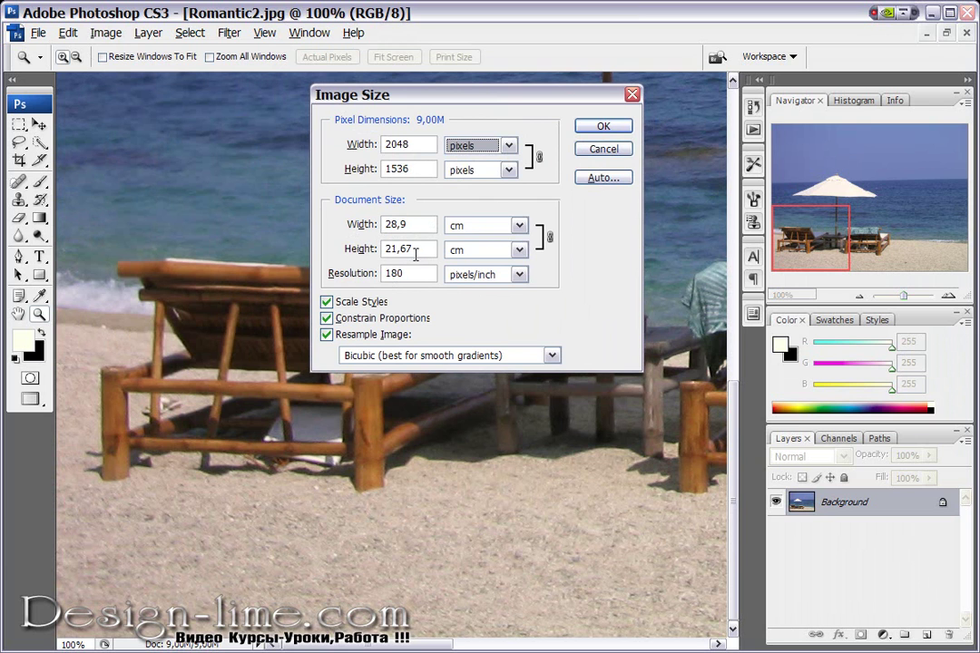
pyautogui.doubleClick(409, 145)
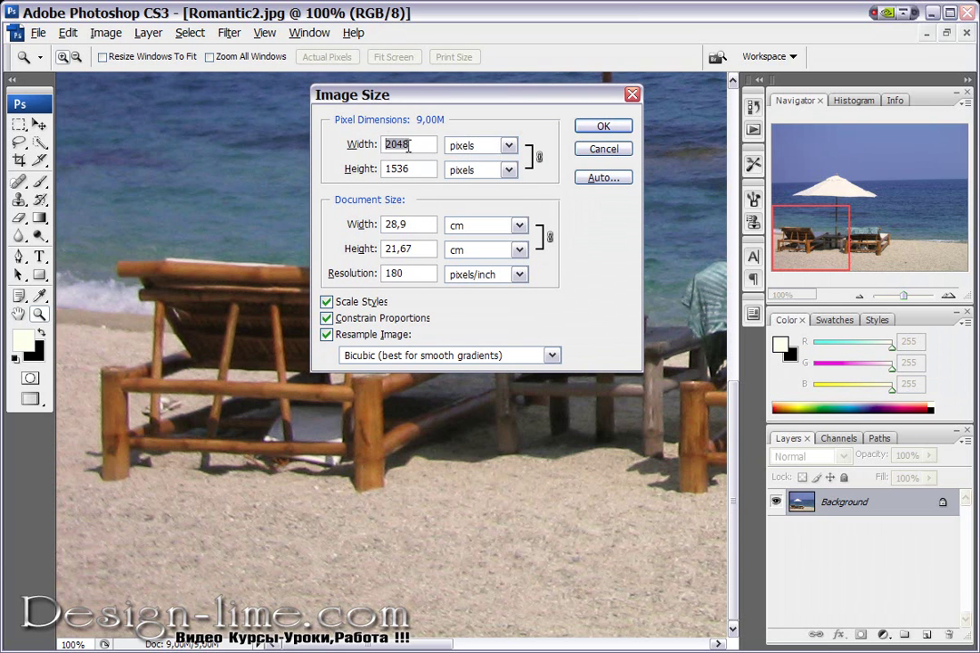
pyautogui.write('640')
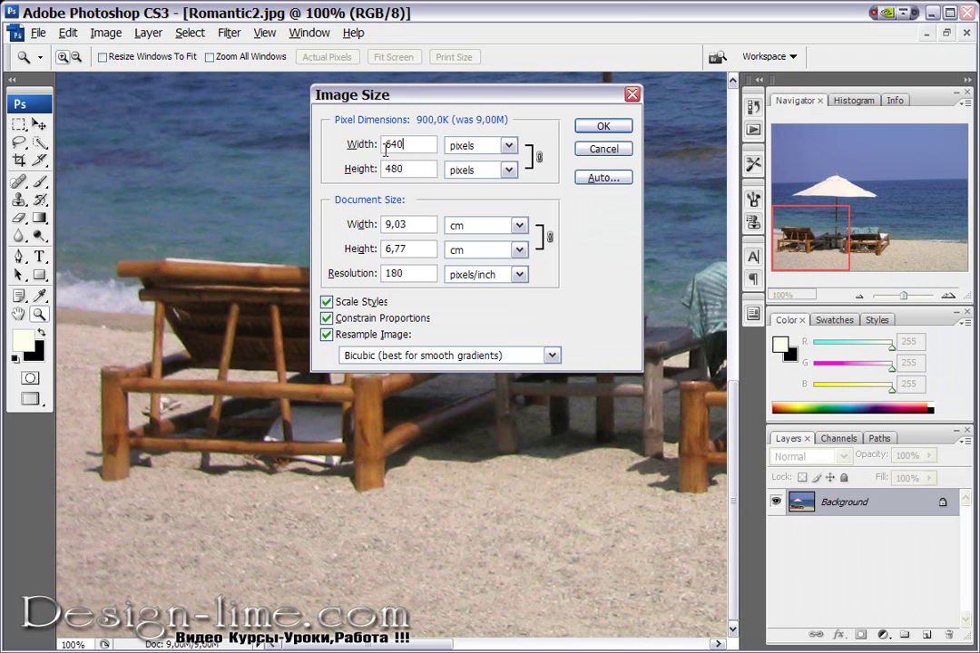
pyautogui.click(588, 132)
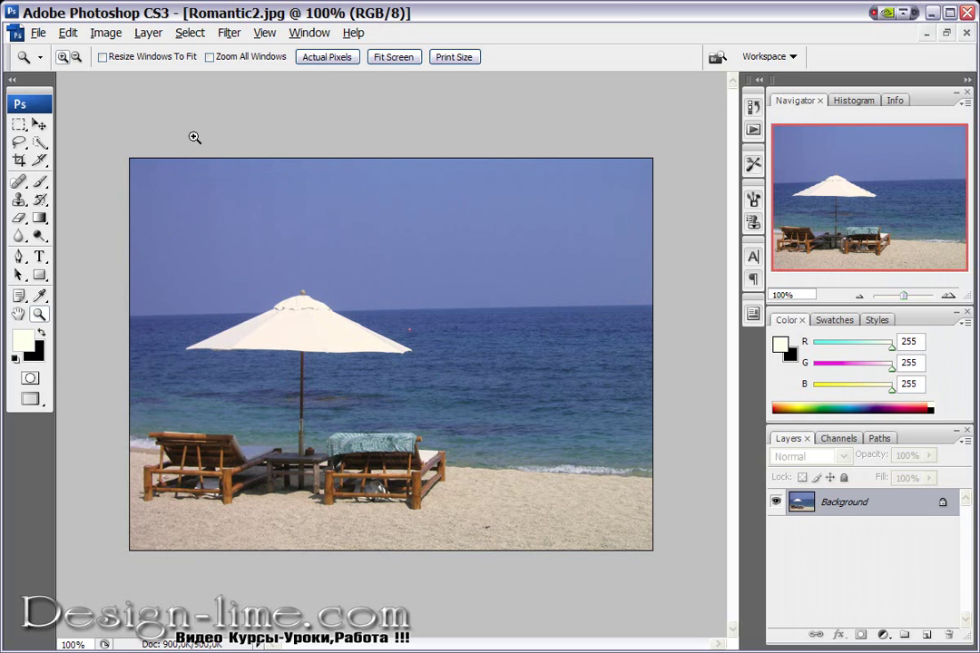
pyautogui.click(107, 40)
pyautogui.moveTo(134, 82)
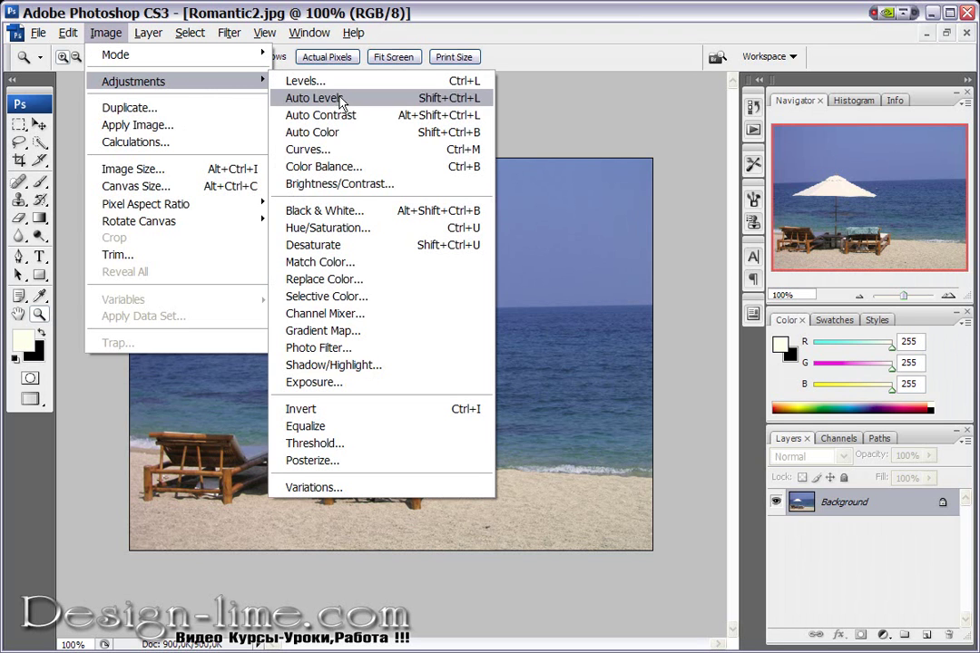
pyautogui.click(342, 245)
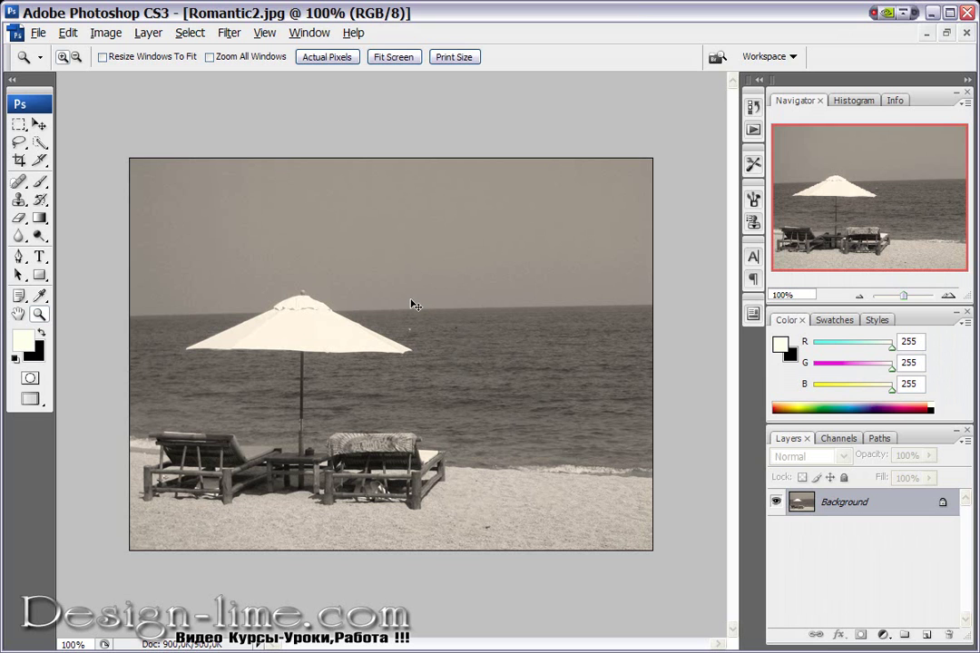
pyautogui.hotkey('ctrl', 'z')
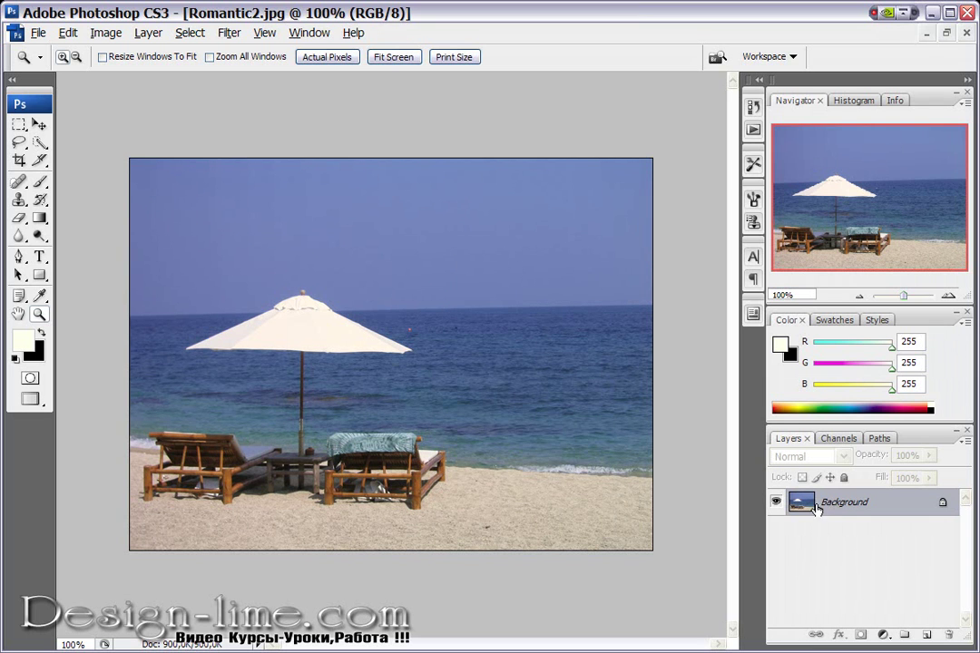
# - Convert the Background to Layer 0, duplicate it, and hide Layer 0 copy
pyautogui.doubleClick(828, 501)
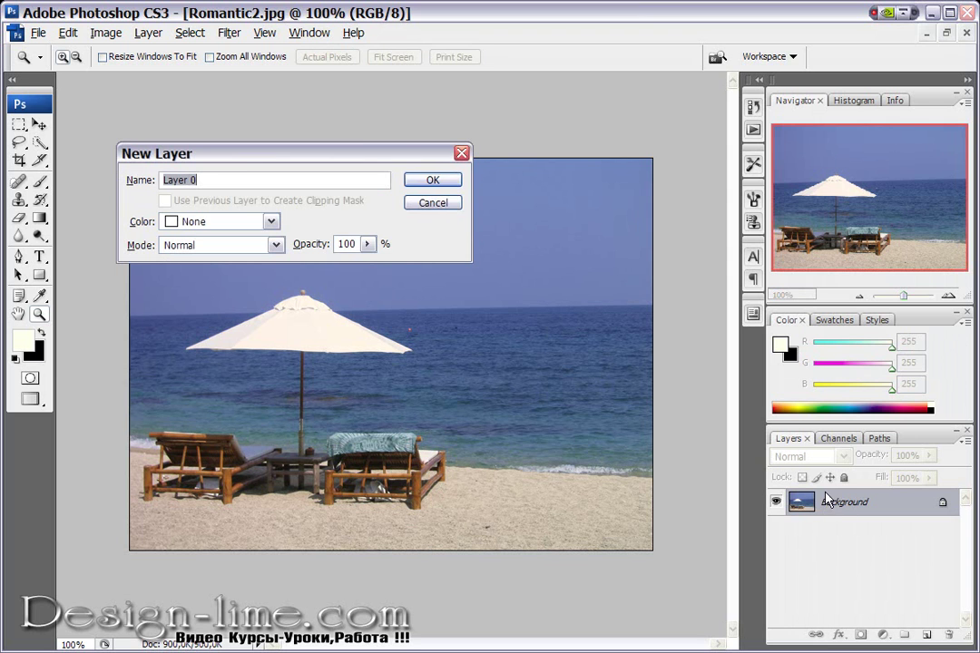
pyautogui.click(434, 180)
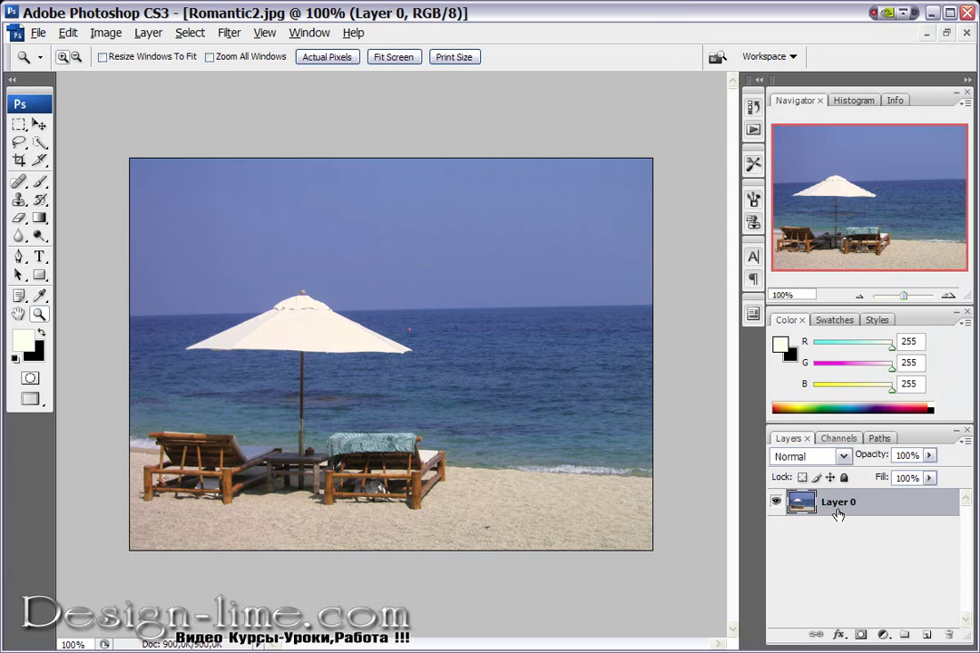
pyautogui.moveTo(824, 500); pyautogui.dragTo(927, 635)
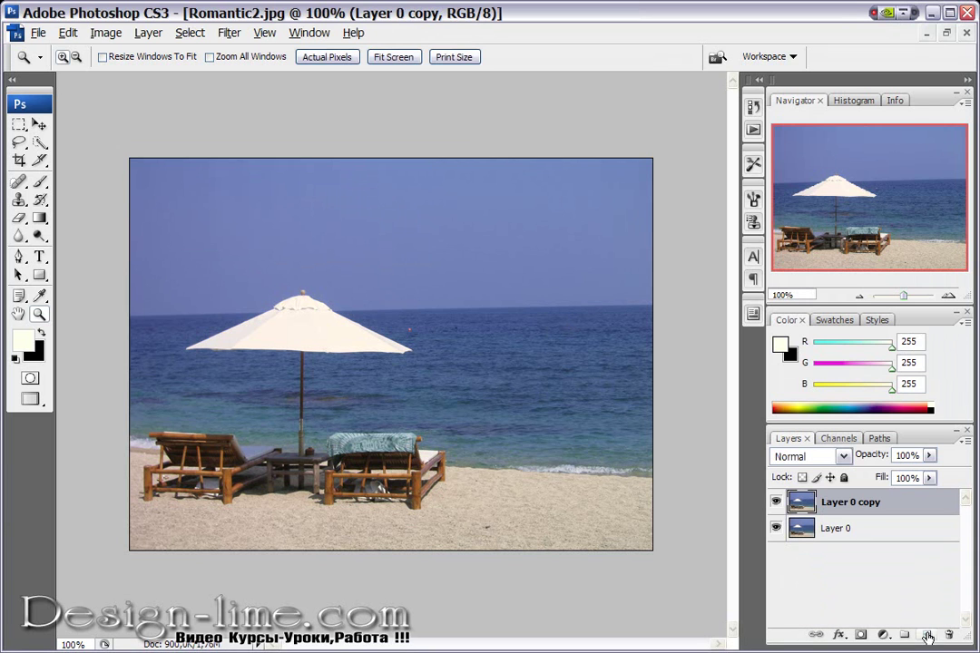
pyautogui.click(776, 501)
# - Desaturate Layer 0 to greyscale
pyautogui.click(841, 540)
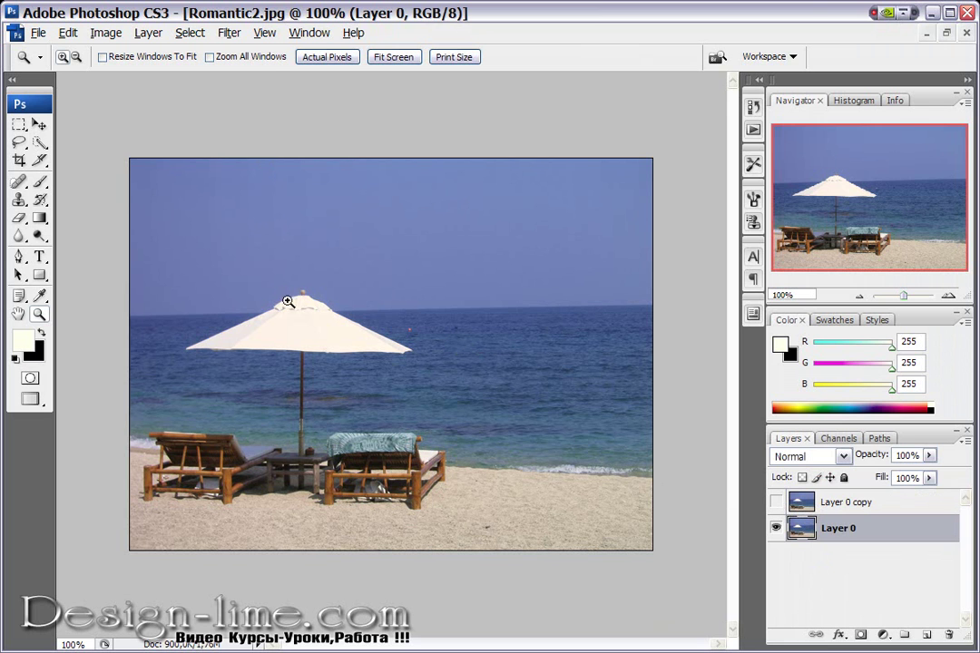
pyautogui.click(95, 36)
pyautogui.moveTo(133, 82)
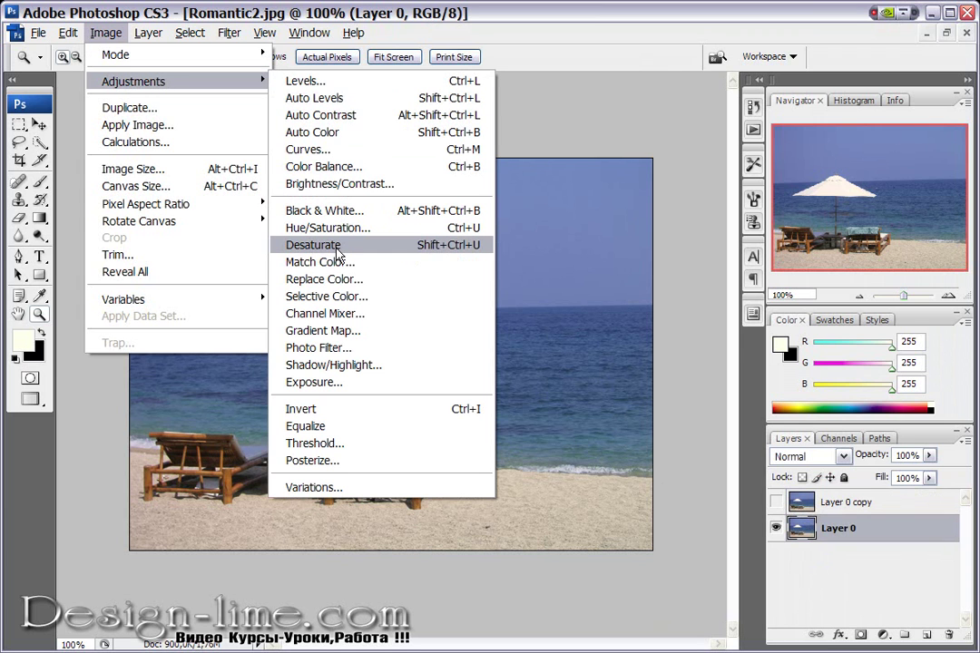
pyautogui.click(453, 244)
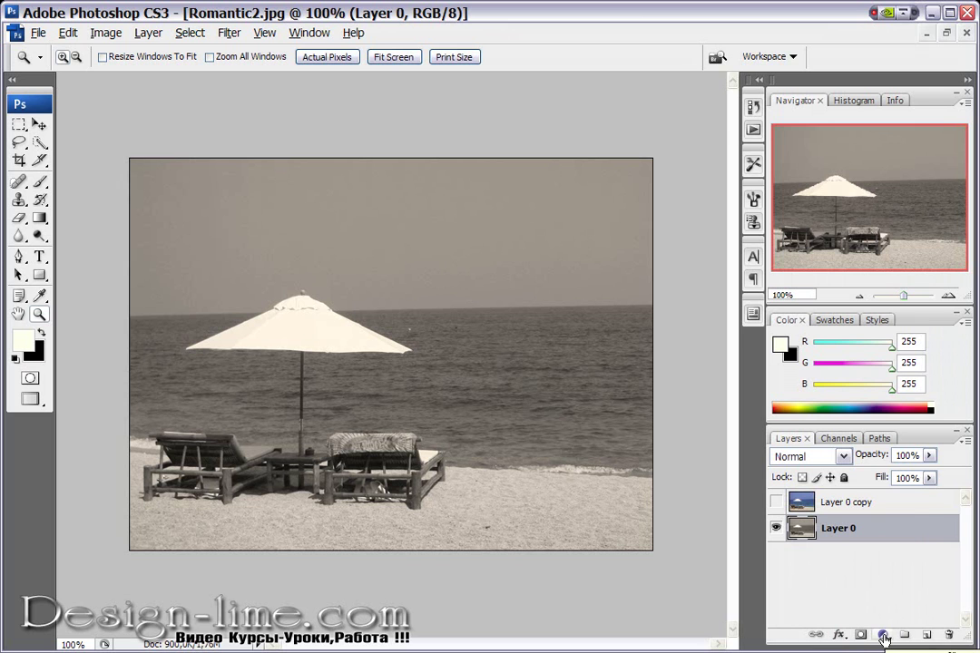
# - Add a Hue/Saturation adjustment layer with Colorize on, Hue 47, Saturation 24, Lightness 0
pyautogui.click(884, 638)
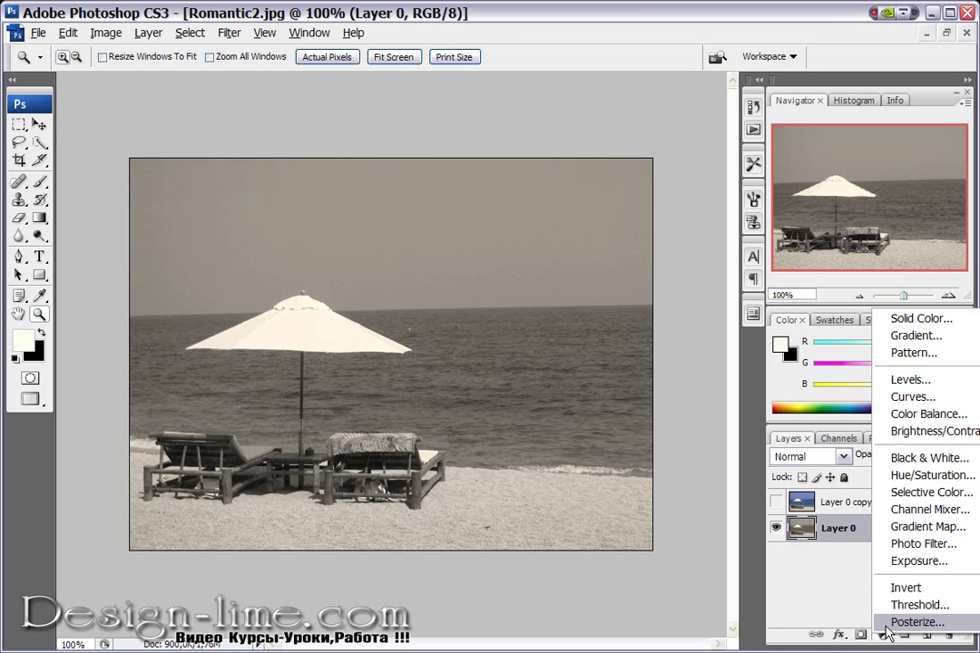
pyautogui.click(934, 476)
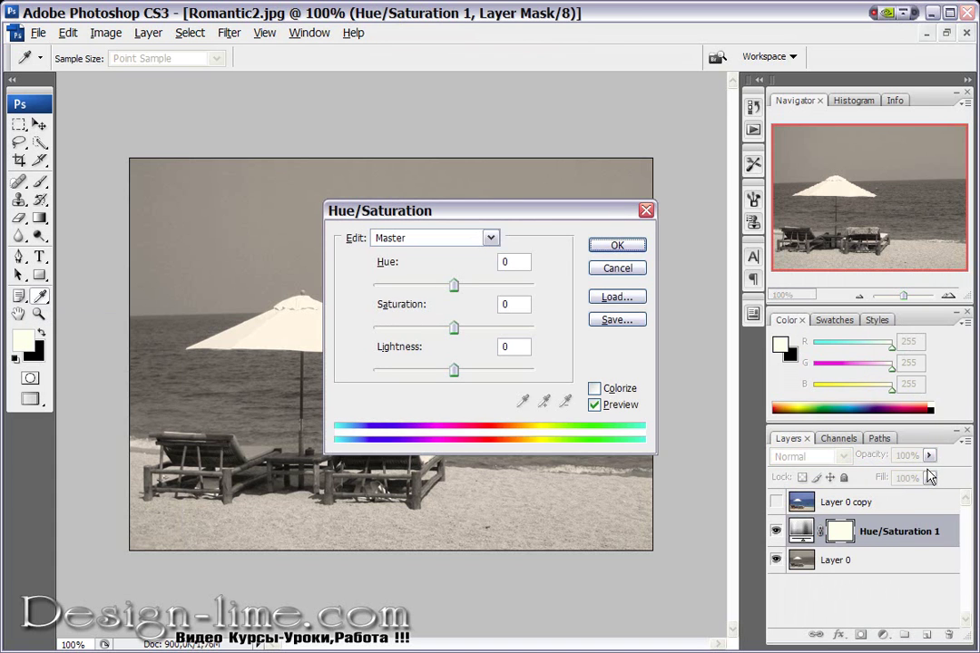
pyautogui.moveTo(553, 212); pyautogui.dragTo(777, 37)
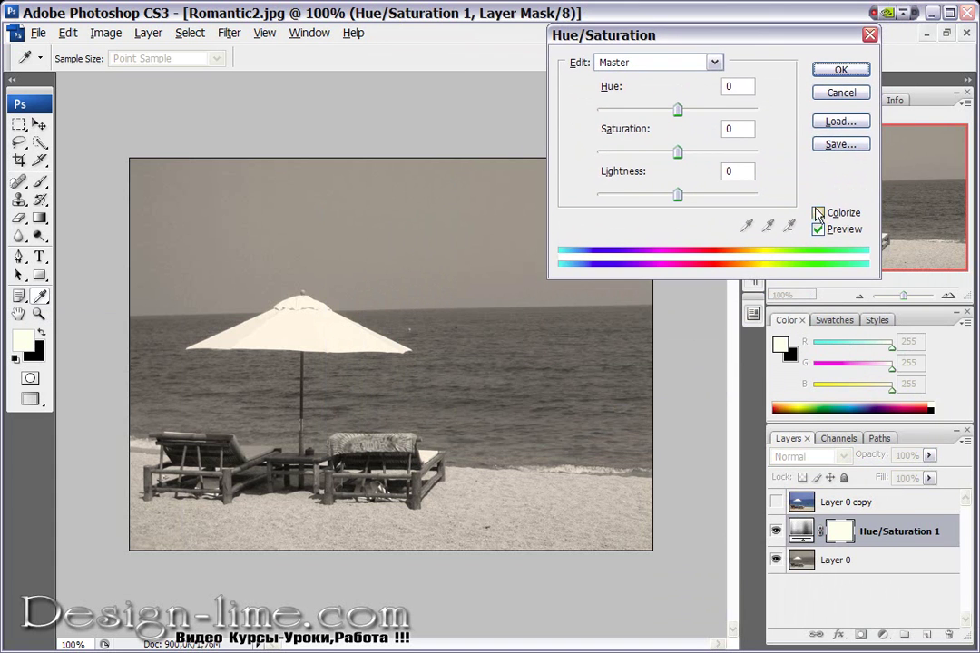
pyautogui.click(818, 213)
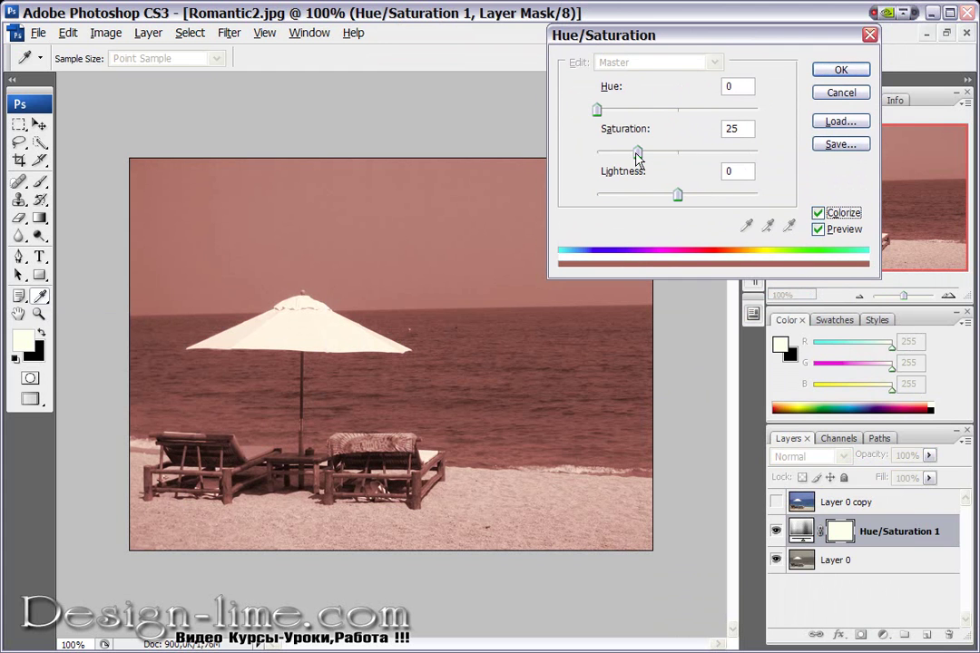
pyautogui.moveTo(598, 110)
pyautogui.mouseDown()
pyautogui.moveTo(715, 120)
pyautogui.moveTo(618, 126)
pyautogui.mouseUp()
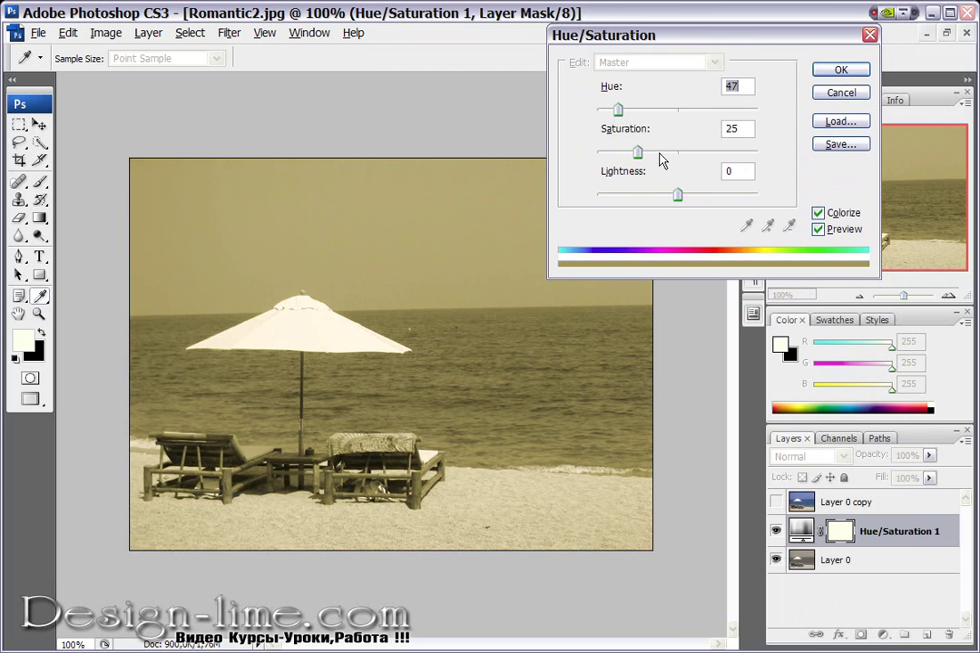
pyautogui.click(639, 153)
pyautogui.moveTo(639, 153); pyautogui.dragTo(646, 152)
pyautogui.moveTo(630, 152); pyautogui.dragTo(637, 152)
pyautogui.moveTo(677, 200); pyautogui.dragTo(675, 201)
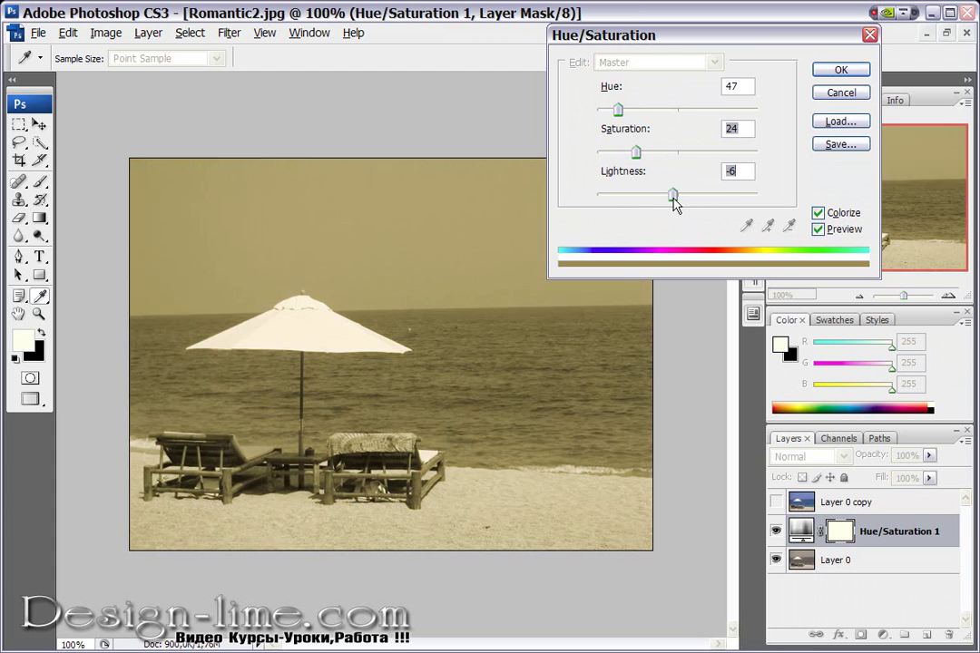
pyautogui.moveTo(672, 203)
pyautogui.mouseDown()
pyautogui.moveTo(664, 203)
pyautogui.moveTo(680, 196)
pyautogui.mouseUp()
pyautogui.write('0')
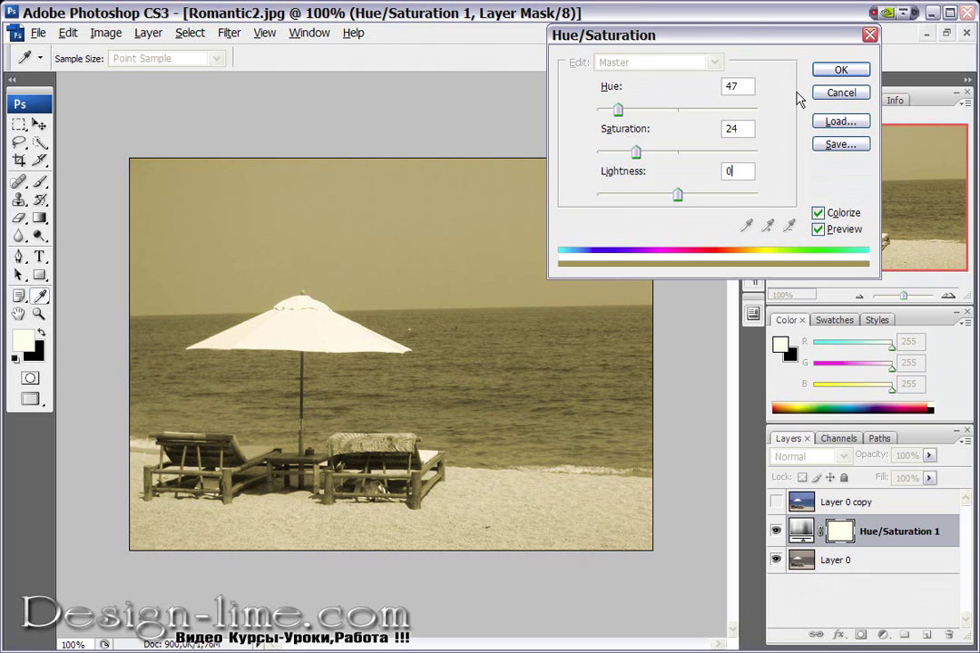
pyautogui.click(834, 73)
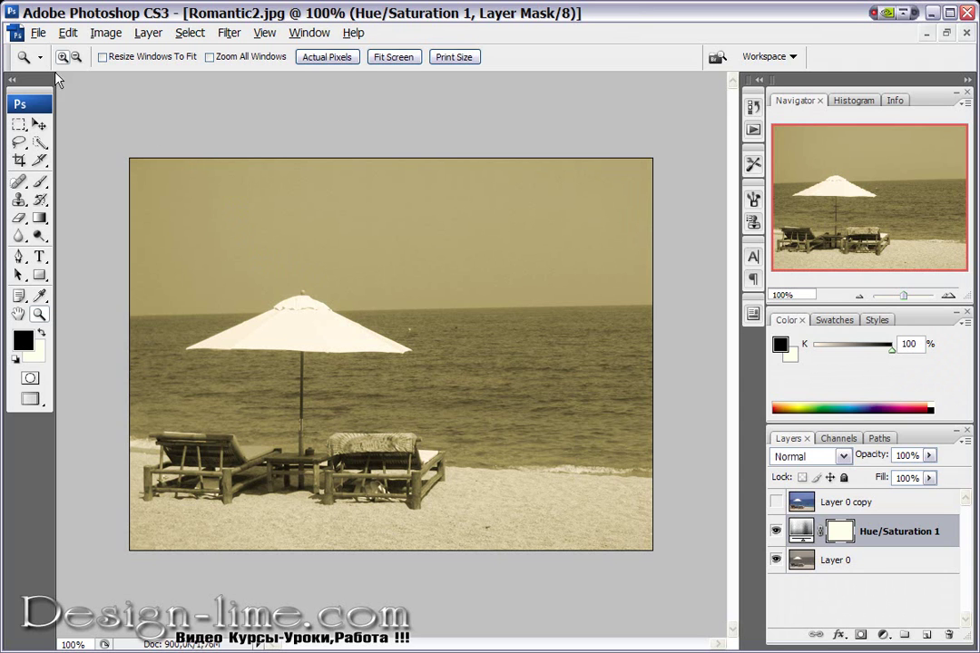
# - Pick the Brush tool and add a new empty layer above Layer 0 copy
pyautogui.click(39, 181)
pyautogui.click(112, 60)
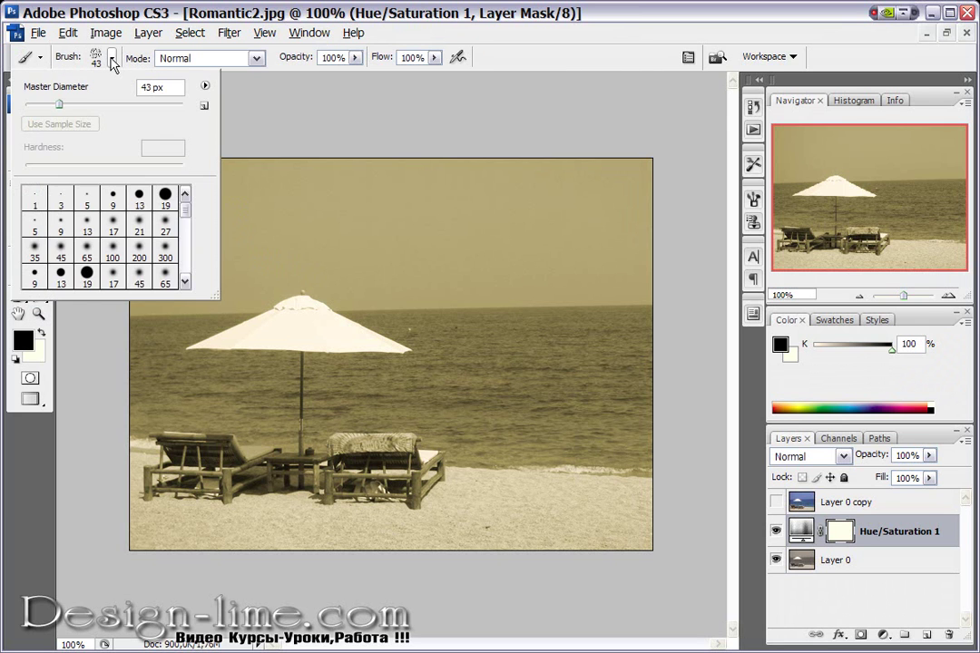
pyautogui.click(111, 60)
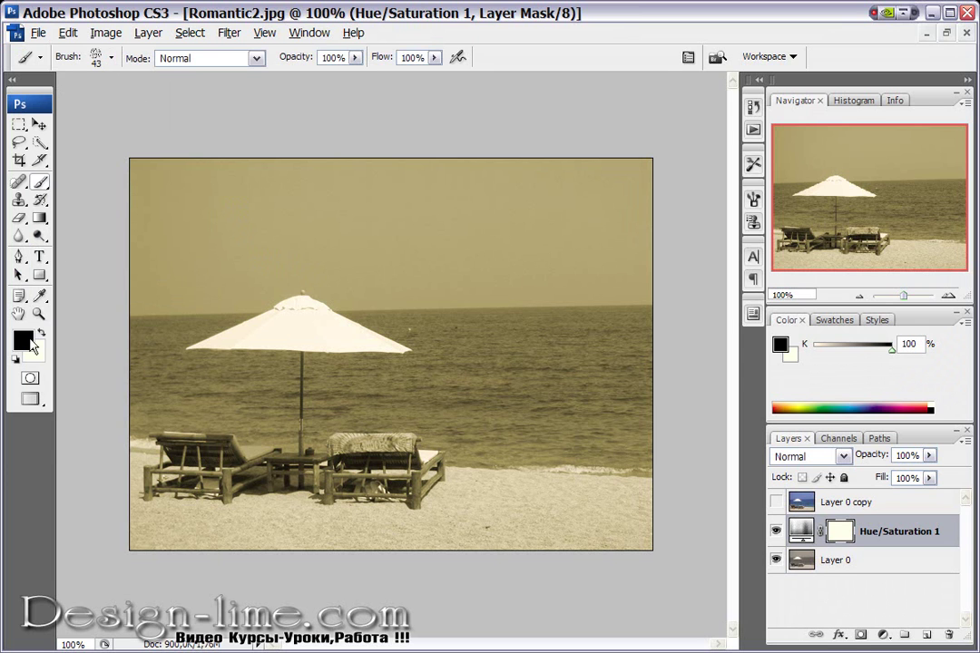
pyautogui.click(828, 505)
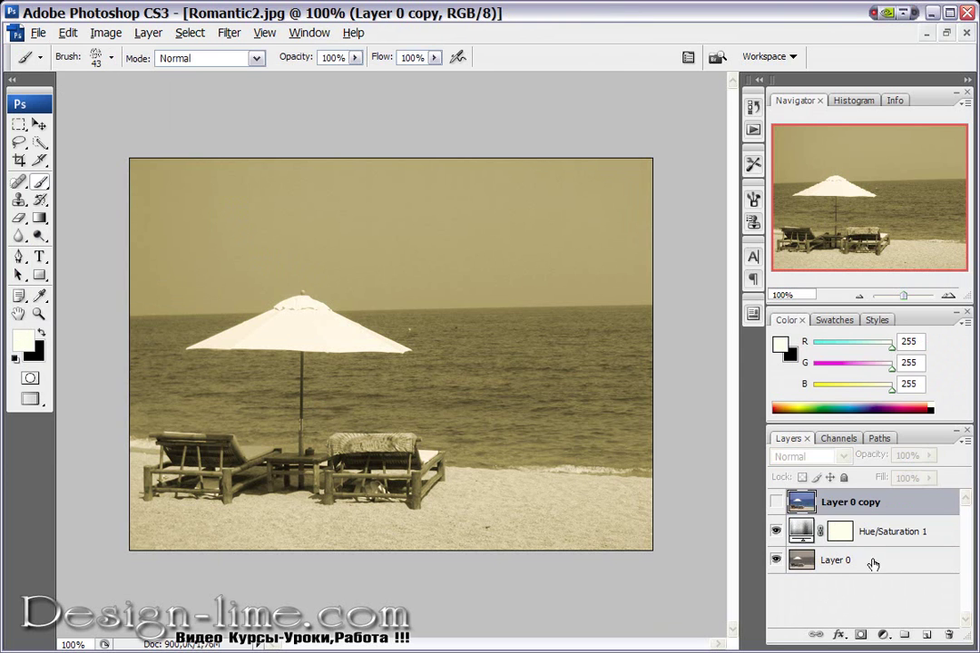
pyautogui.click(928, 636)
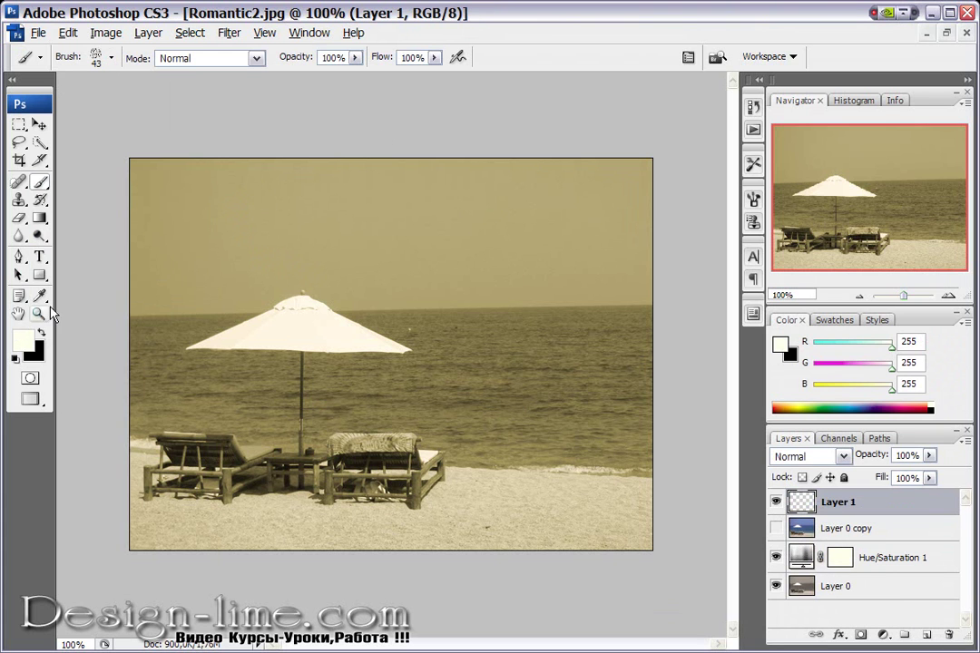
# - Paint black stain dabs over the sky, sea and sand with 300 px and 175 px brushes
pyautogui.click(41, 335)
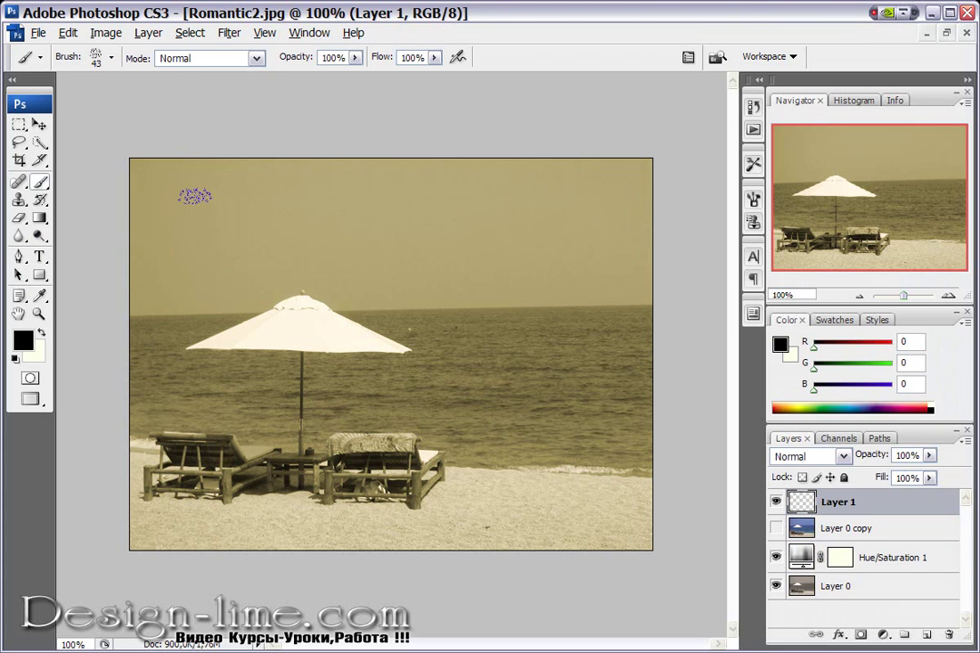
pyautogui.click(181, 175)
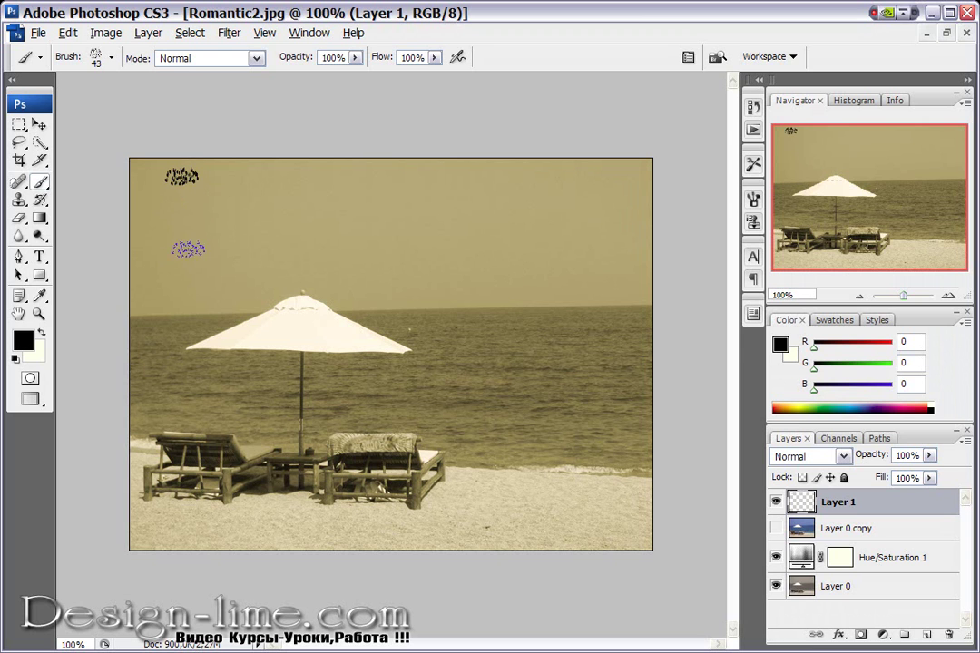
pyautogui.moveTo(182, 222); pyautogui.dragTo(186, 304)
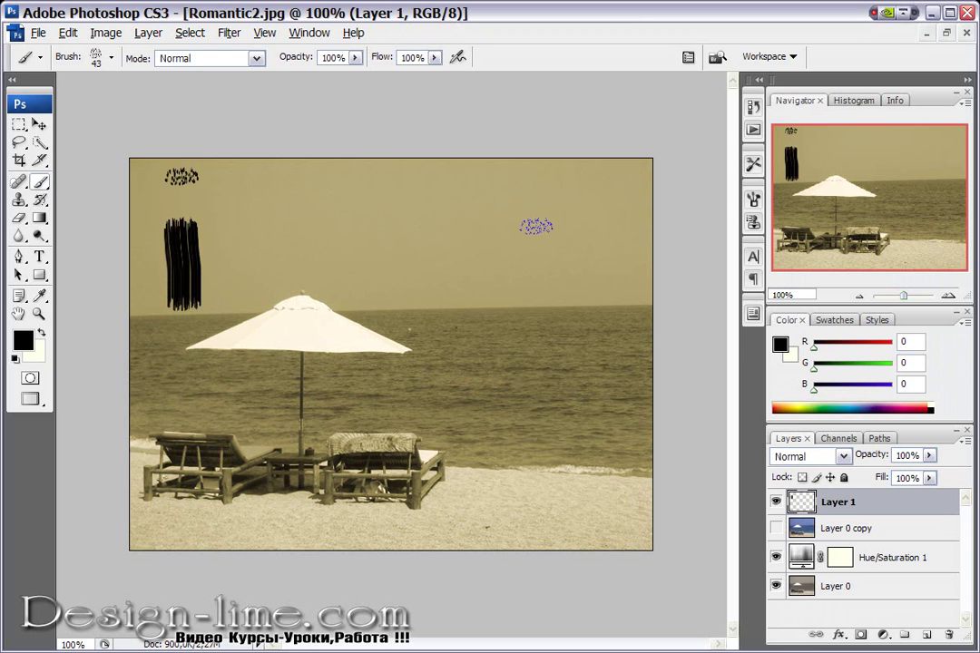
pyautogui.press(']')
pyautogui.press(']')
pyautogui.press(']')
pyautogui.press(']')
pyautogui.press(']')
pyautogui.press(']')
pyautogui.press(']')
pyautogui.press(']')
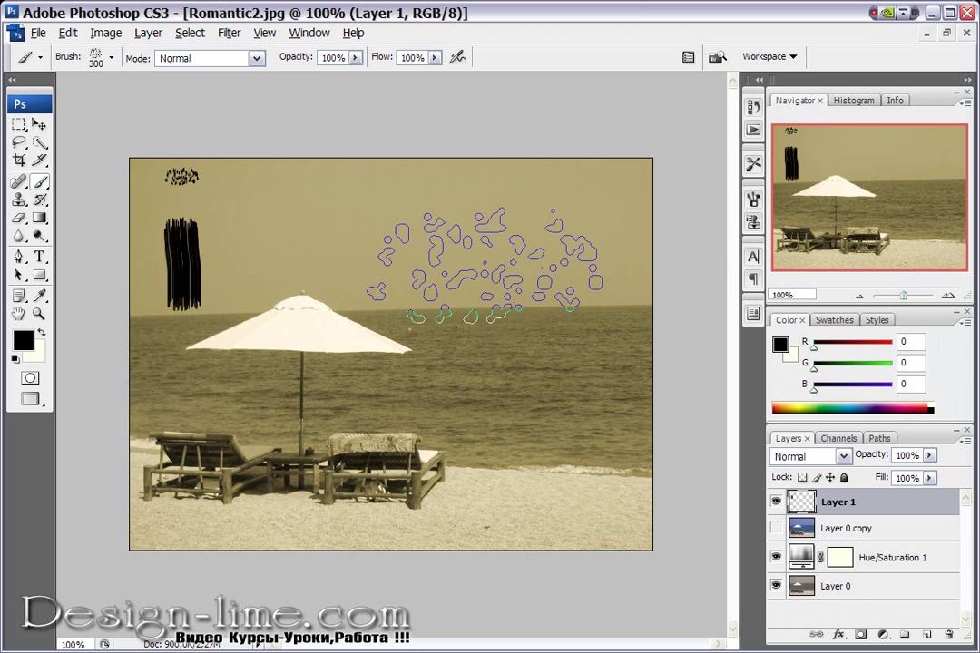
pyautogui.click(501, 247)
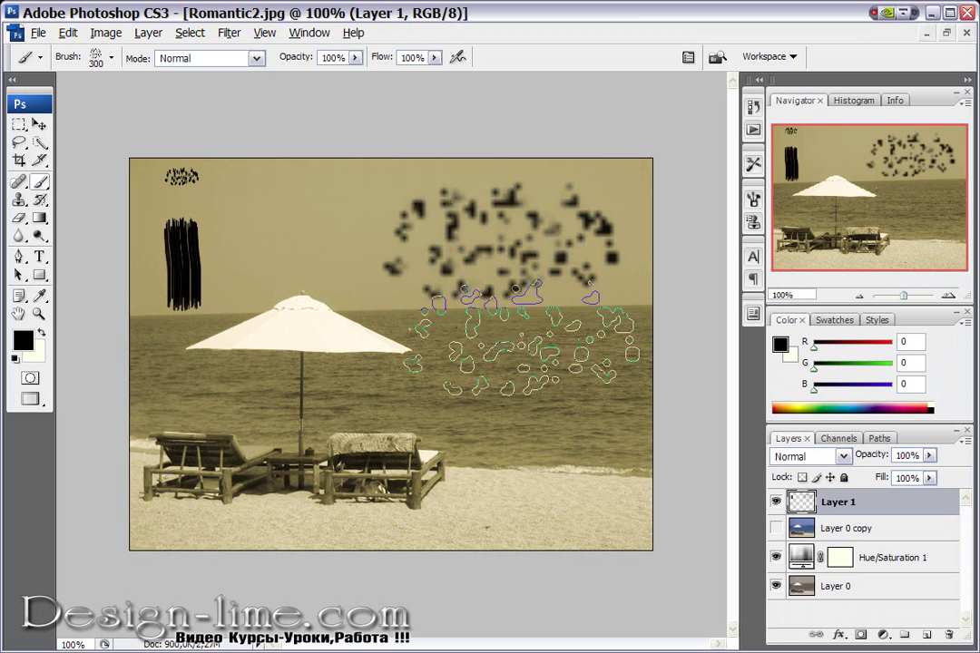
pyautogui.press('[')
pyautogui.press('[')
pyautogui.press('[')
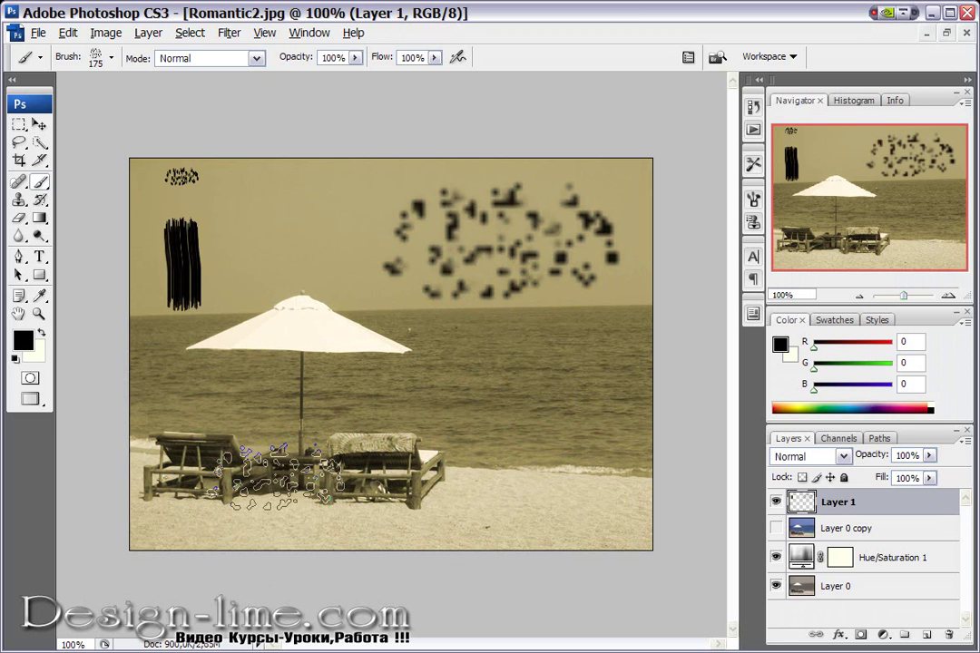
pyautogui.click(531, 474)
pyautogui.click(482, 345)
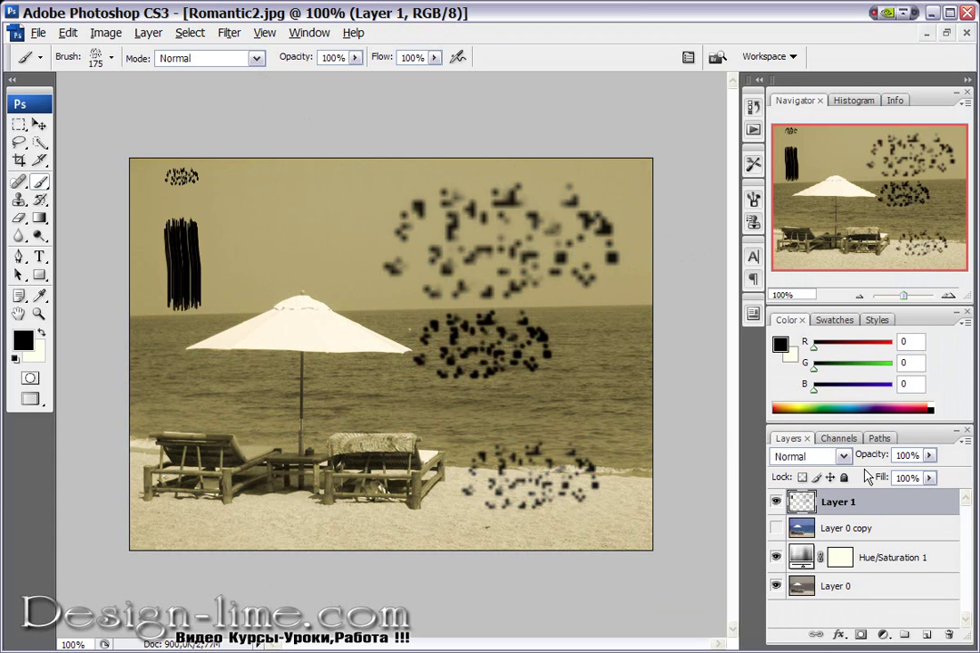
# - Set the stain layer (Layer 1) opacity to 18%
pyautogui.moveTo(873, 460); pyautogui.dragTo(880, 467)
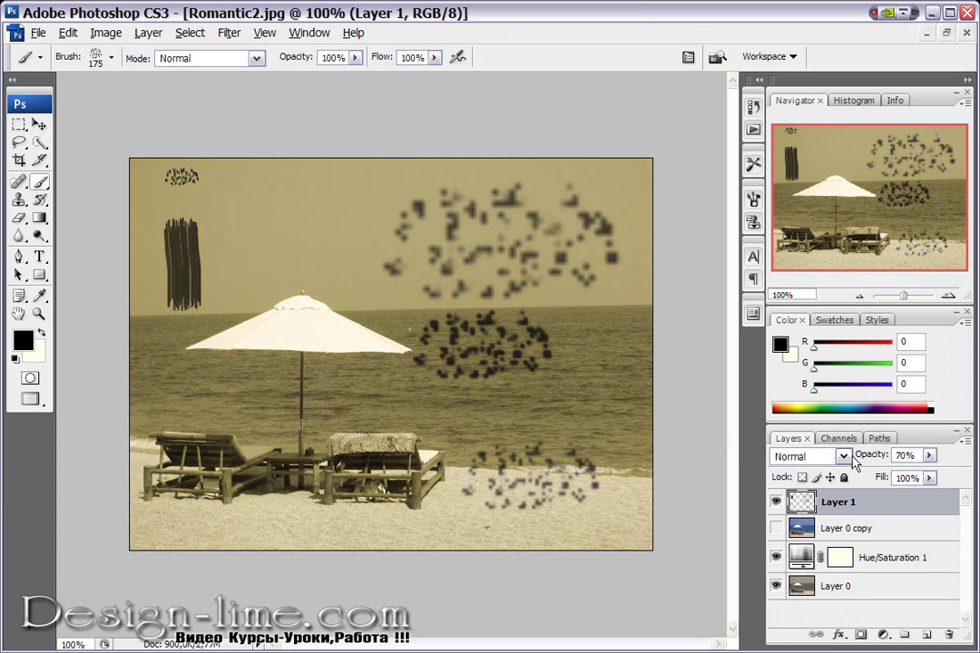
pyautogui.write('0')
pyautogui.press('Return')
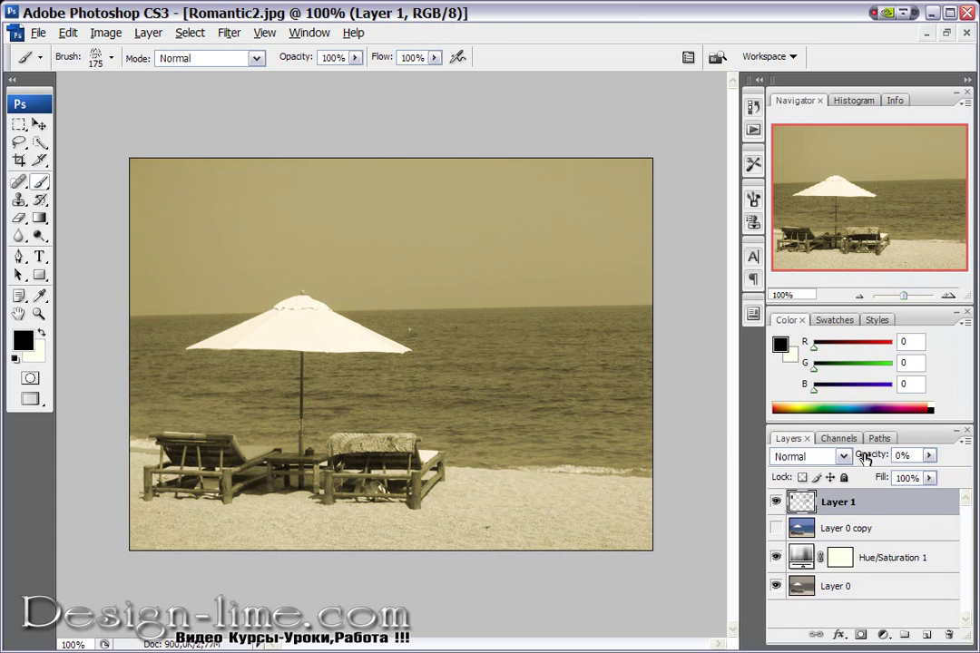
pyautogui.moveTo(868, 456); pyautogui.dragTo(885, 456)
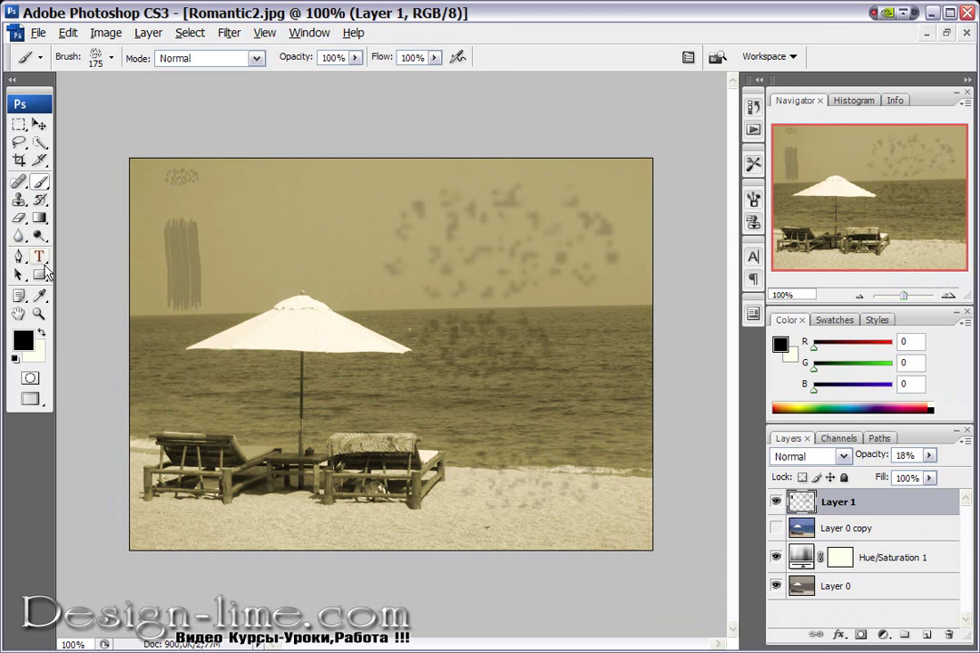
# - Erase the test strokes in the sky and the stain dabs on the lower-right sand
pyautogui.click(19, 218)
pyautogui.moveTo(182, 228); pyautogui.dragTo(182, 230)
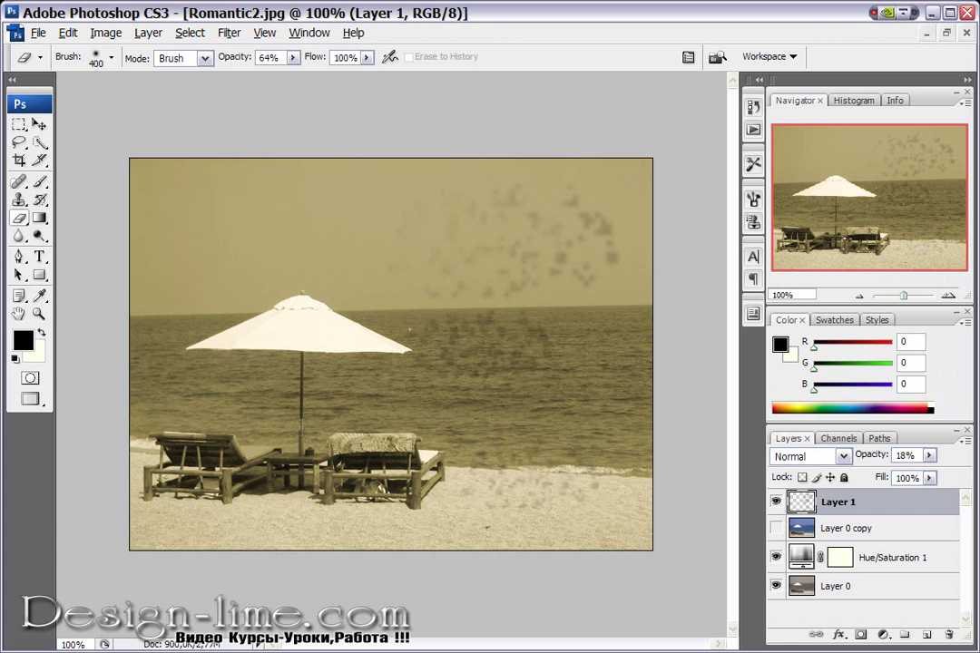
pyautogui.moveTo(321, 350)
pyautogui.mouseDown()
pyautogui.moveTo(547, 524)
pyautogui.moveTo(431, 498)
pyautogui.mouseUp()
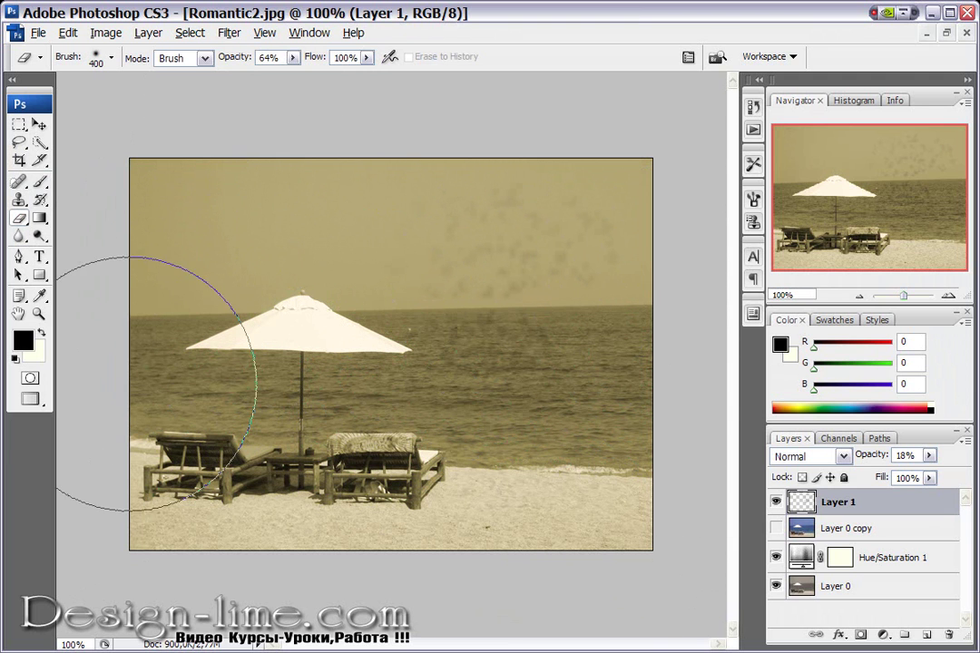
# - Repaint stain blotches with a 300 px brush over sky, sand and umbrella, then lighten the lower-left sand
pyautogui.click(40, 184)
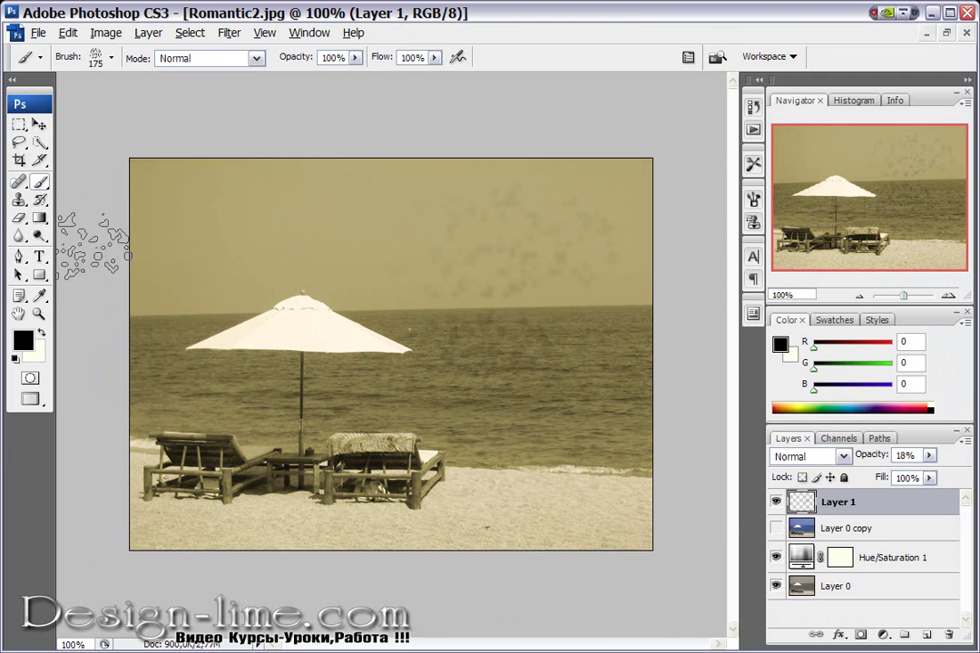
pyautogui.press(']')
pyautogui.press(']')
pyautogui.press(']')
pyautogui.press(']')
pyautogui.press(']')
pyautogui.press('[')
pyautogui.press('[')
pyautogui.moveTo(263, 202); pyautogui.dragTo(240, 207)
pyautogui.moveTo(199, 471); pyautogui.dragTo(363, 499)
pyautogui.moveTo(190, 345); pyautogui.dragTo(438, 420)
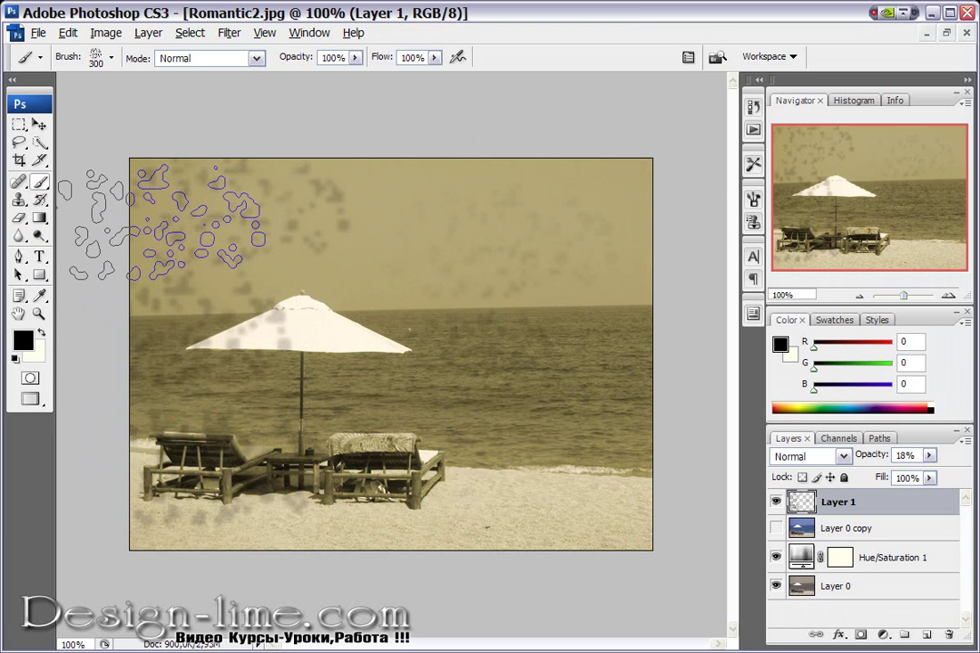
pyautogui.click(19, 218)
pyautogui.moveTo(251, 229)
pyautogui.mouseDown()
pyautogui.moveTo(154, 488)
pyautogui.moveTo(389, 157)
pyautogui.mouseUp()
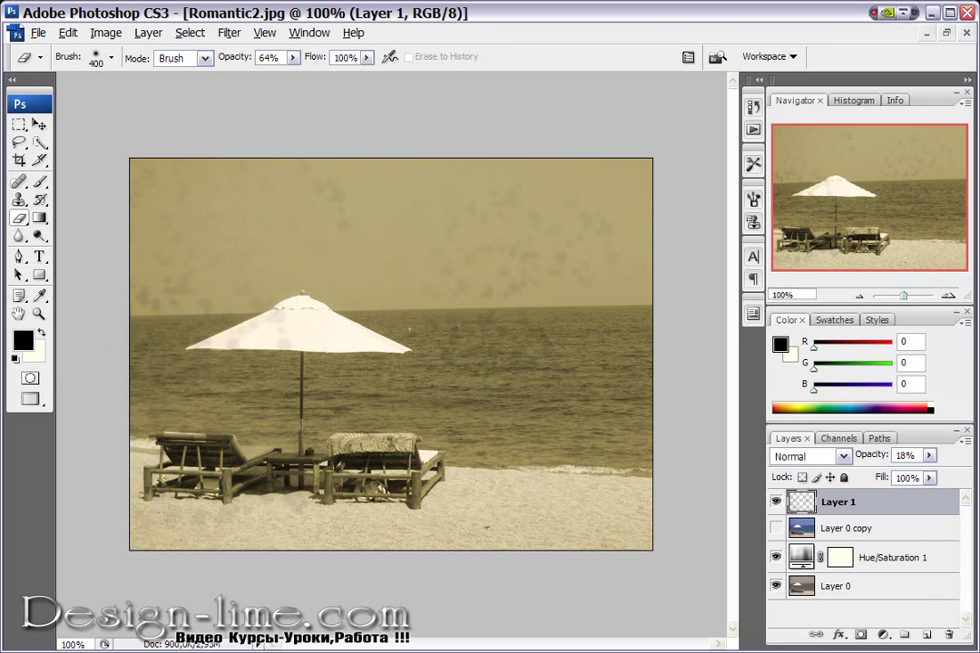
# - Save Romantic2 copy.jpg to the Desktop as a JPEG at Quality 12 Maximum
pyautogui.click(38, 32)
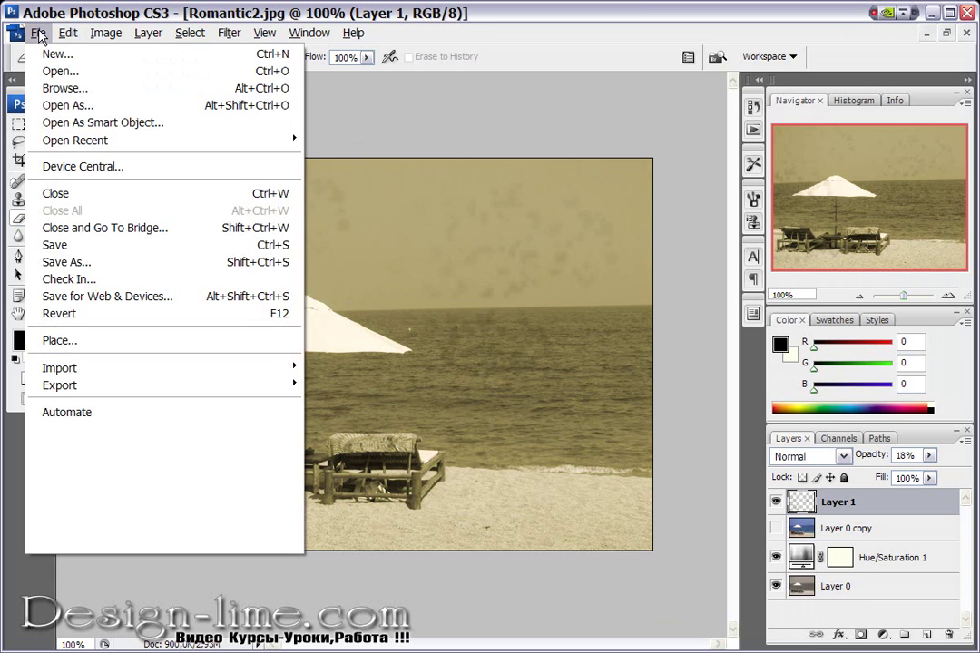
pyautogui.click(69, 262)
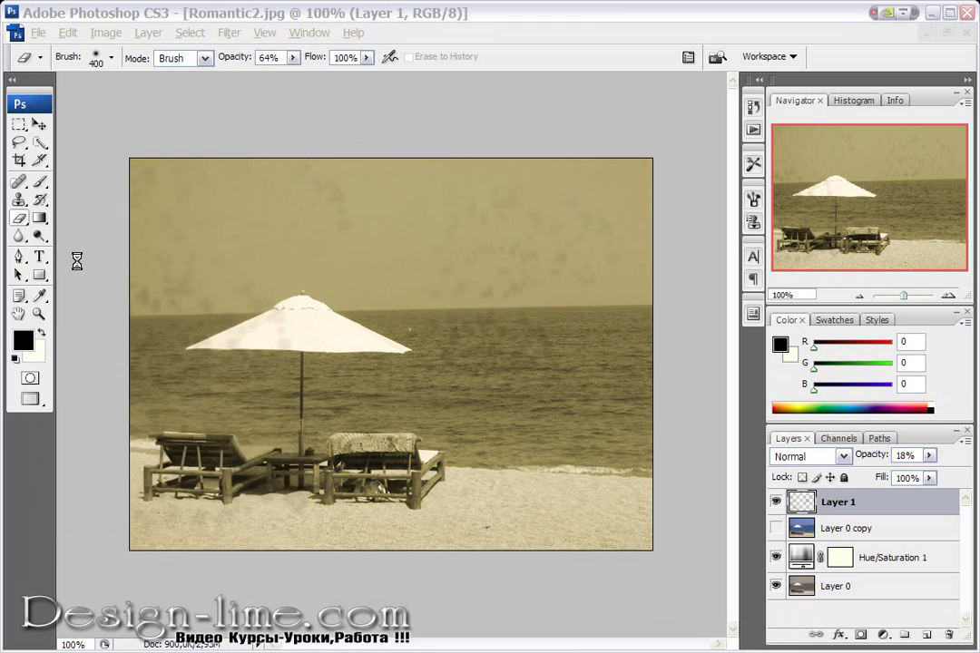
pyautogui.moveTo(406, 179); pyautogui.dragTo(408, 0)
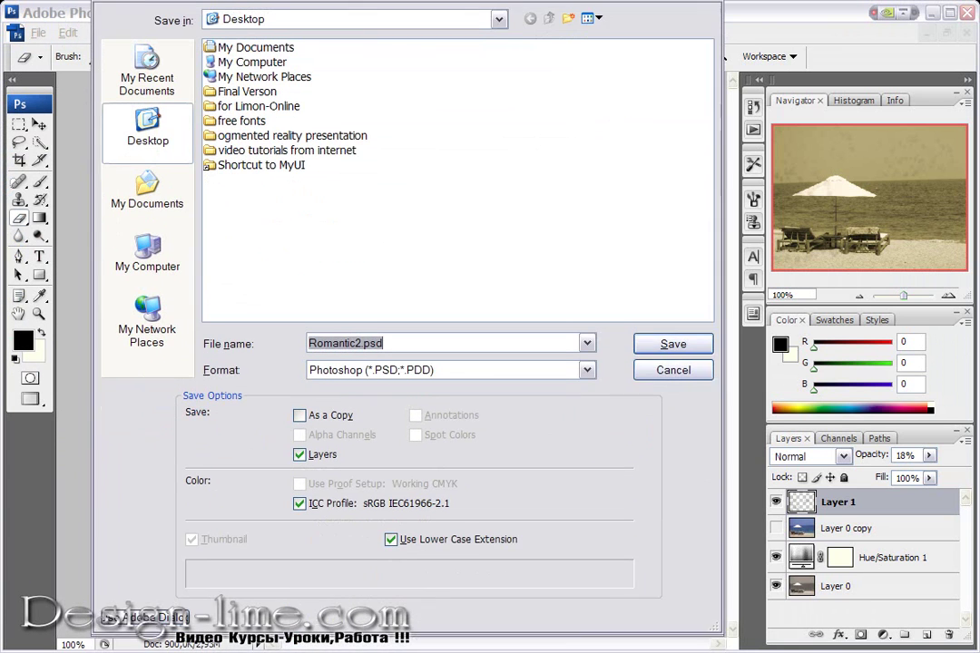
pyautogui.click(458, 362)
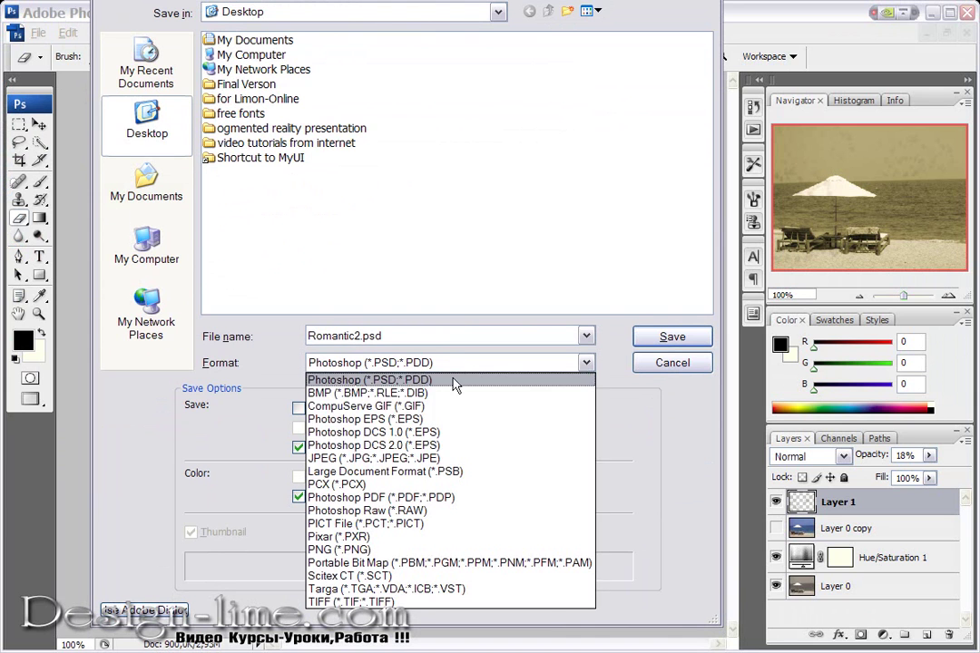
pyautogui.click(420, 458)
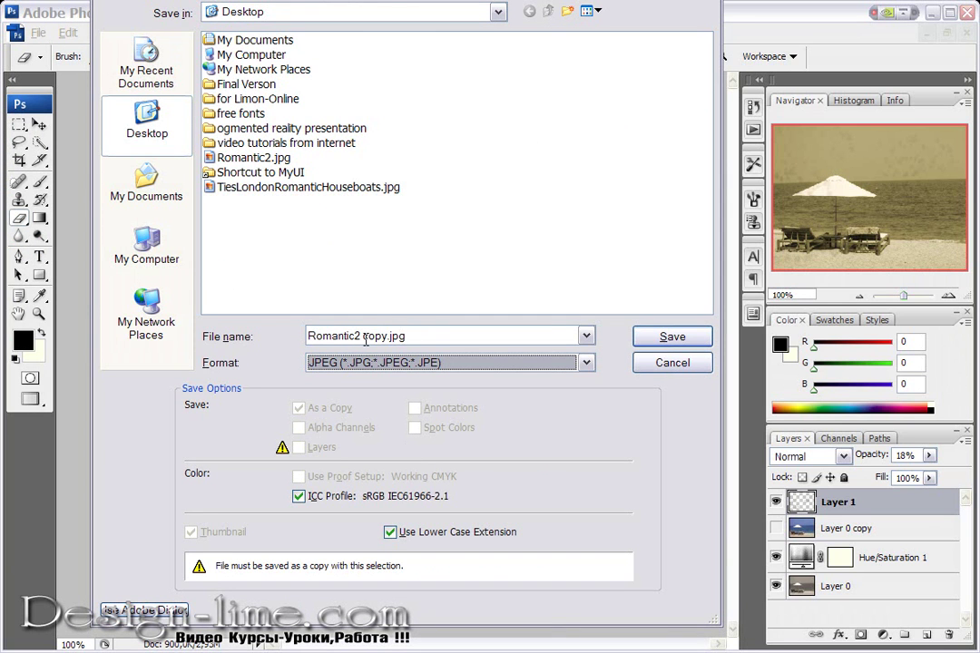
pyautogui.click(673, 337)
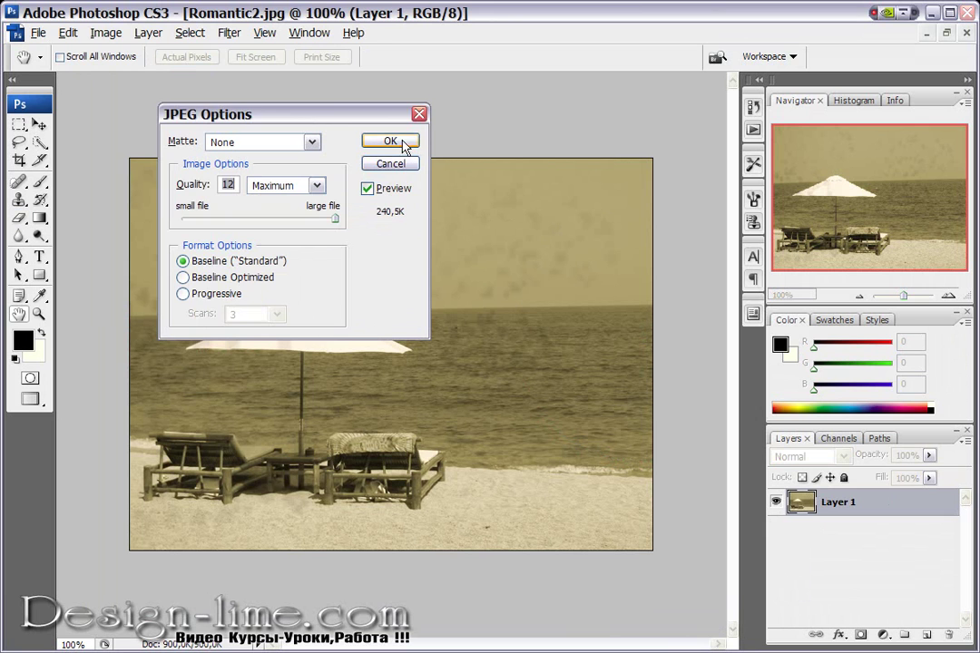
pyautogui.click(403, 145)
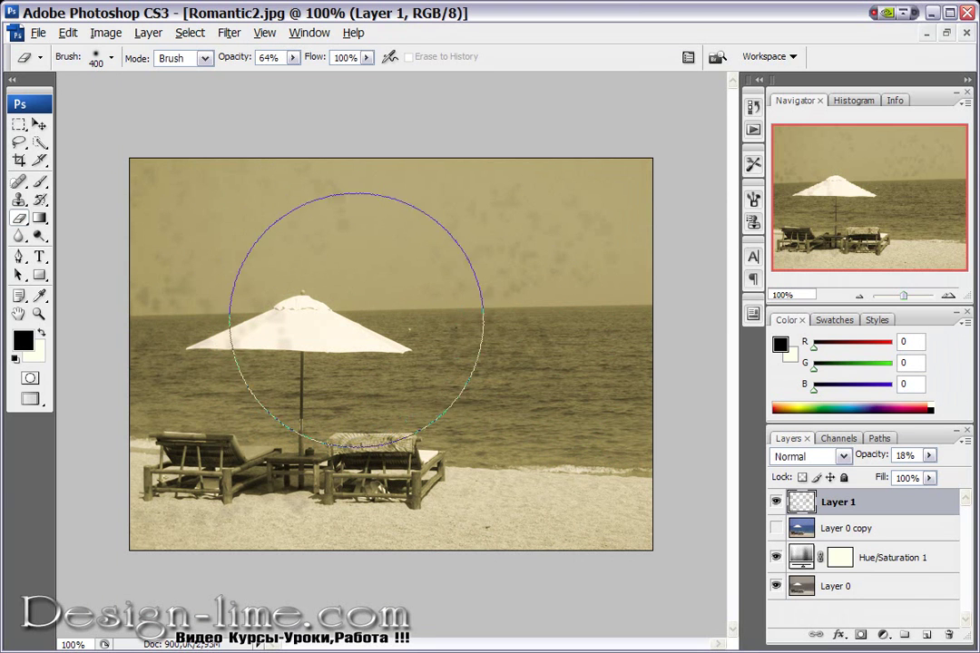
# - Toggle Layer 0 copy on and off to compare colour with sepia, leaving it visible
pyautogui.click(776, 528)
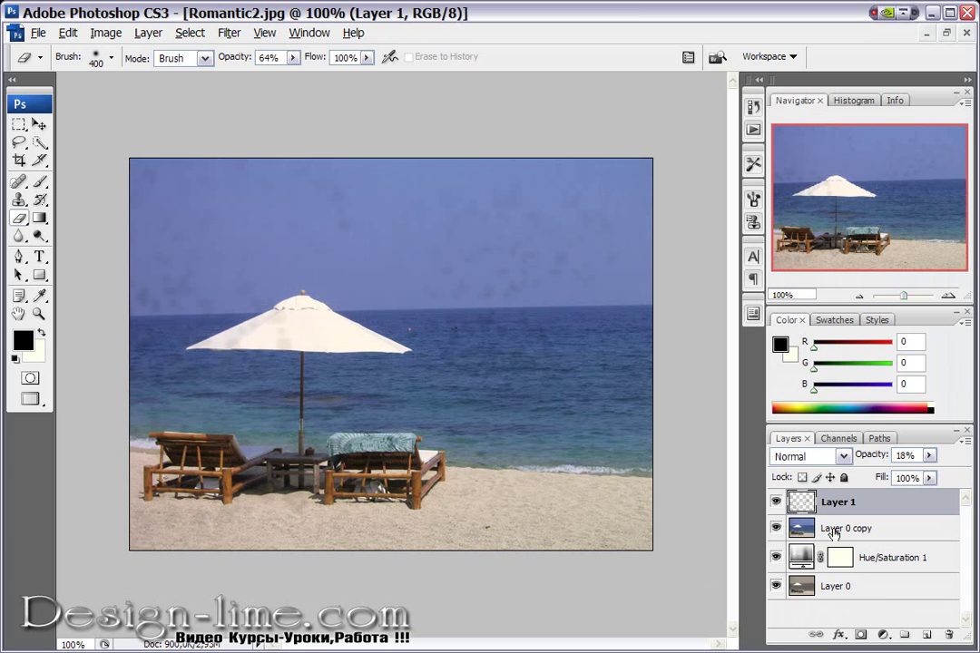
pyautogui.click(777, 529)
pyautogui.click(777, 529)
pyautogui.click(776, 529)
# - Erase colour on Layer 0 copy from the shoreline water, upper sky and left sea
pyautogui.click(844, 528)
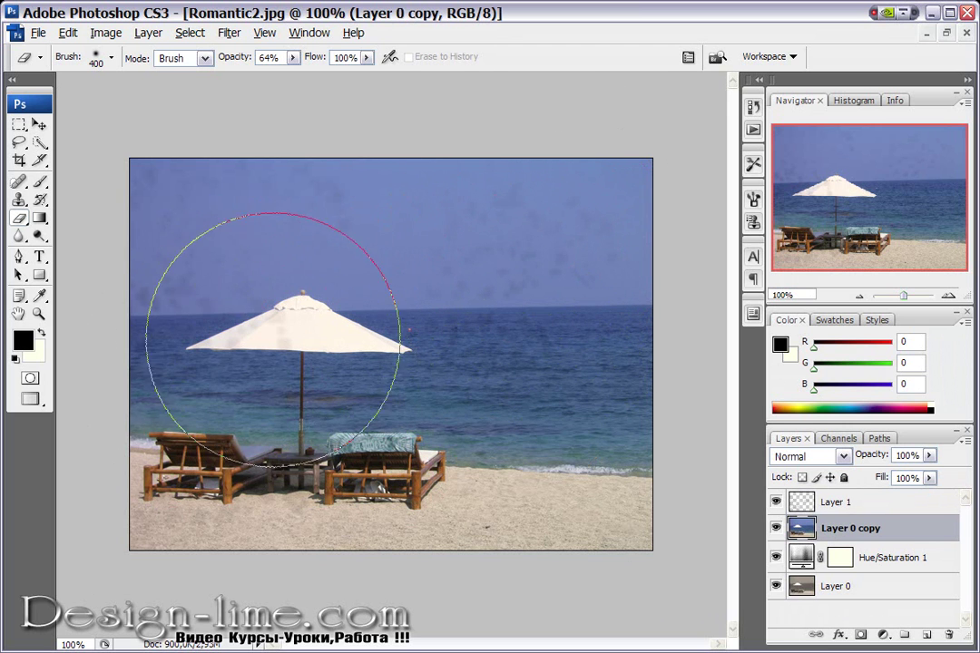
pyautogui.press('[')
pyautogui.press('[')
pyautogui.press('[')
pyautogui.press('[')
pyautogui.press('[')
pyautogui.press('[')
pyautogui.press('[')
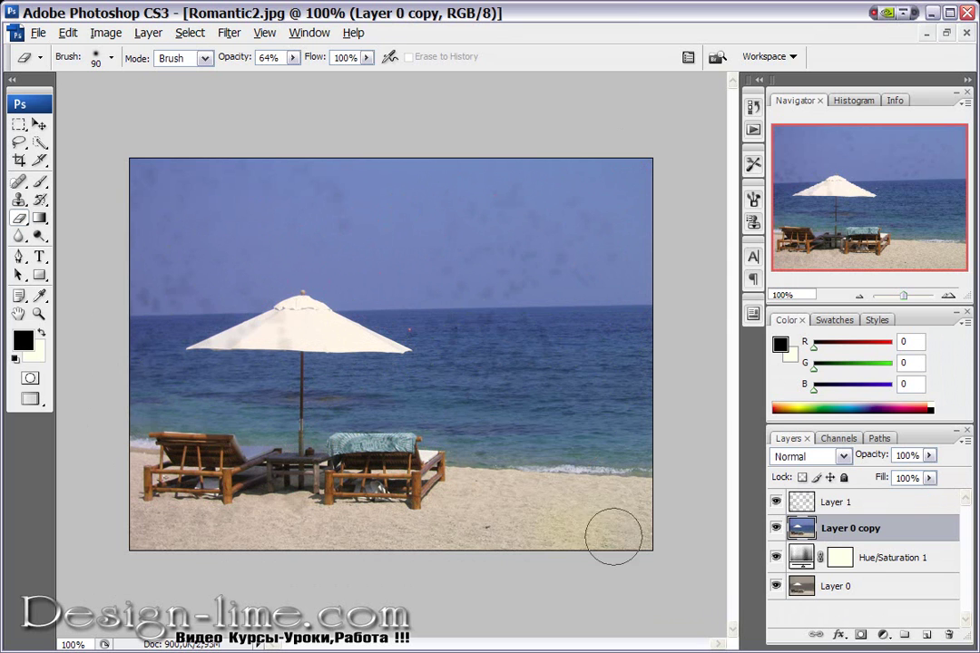
pyautogui.moveTo(526, 486)
pyautogui.mouseDown()
pyautogui.moveTo(114, 435)
pyautogui.moveTo(145, 158)
pyautogui.moveTo(332, 146)
pyautogui.moveTo(308, 220)
pyautogui.mouseUp()
pyautogui.moveTo(331, 245)
pyautogui.mouseDown()
pyautogui.moveTo(146, 281)
pyautogui.moveTo(697, 247)
pyautogui.moveTo(681, 185)
pyautogui.moveTo(486, 166)
pyautogui.moveTo(612, 266)
pyautogui.moveTo(271, 284)
pyautogui.moveTo(397, 273)
pyautogui.mouseUp()
pyautogui.moveTo(457, 282)
pyautogui.mouseDown()
pyautogui.moveTo(144, 343)
pyautogui.moveTo(153, 378)
pyautogui.moveTo(288, 364)
pyautogui.moveTo(267, 394)
pyautogui.moveTo(343, 356)
pyautogui.moveTo(400, 379)
pyautogui.moveTo(453, 368)
pyautogui.moveTo(498, 404)
pyautogui.moveTo(456, 344)
pyautogui.moveTo(485, 345)
pyautogui.moveTo(520, 397)
pyautogui.moveTo(540, 398)
pyautogui.moveTo(525, 310)
pyautogui.moveTo(612, 317)
pyautogui.moveTo(650, 391)
pyautogui.moveTo(571, 318)
pyautogui.moveTo(585, 324)
pyautogui.moveTo(551, 383)
pyautogui.moveTo(488, 420)
pyautogui.mouseUp()
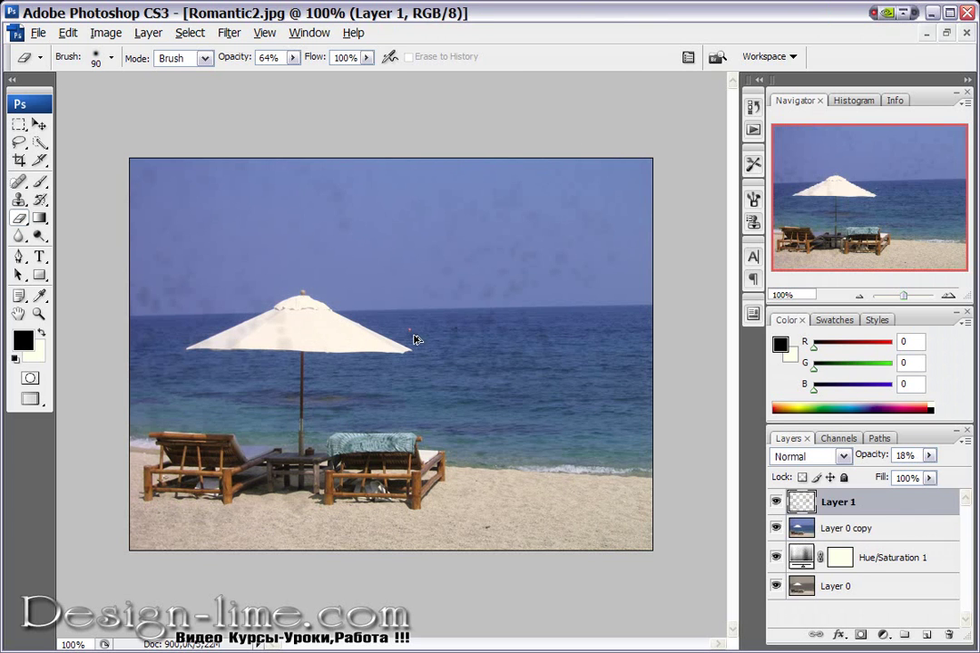
pyautogui.click(831, 537)
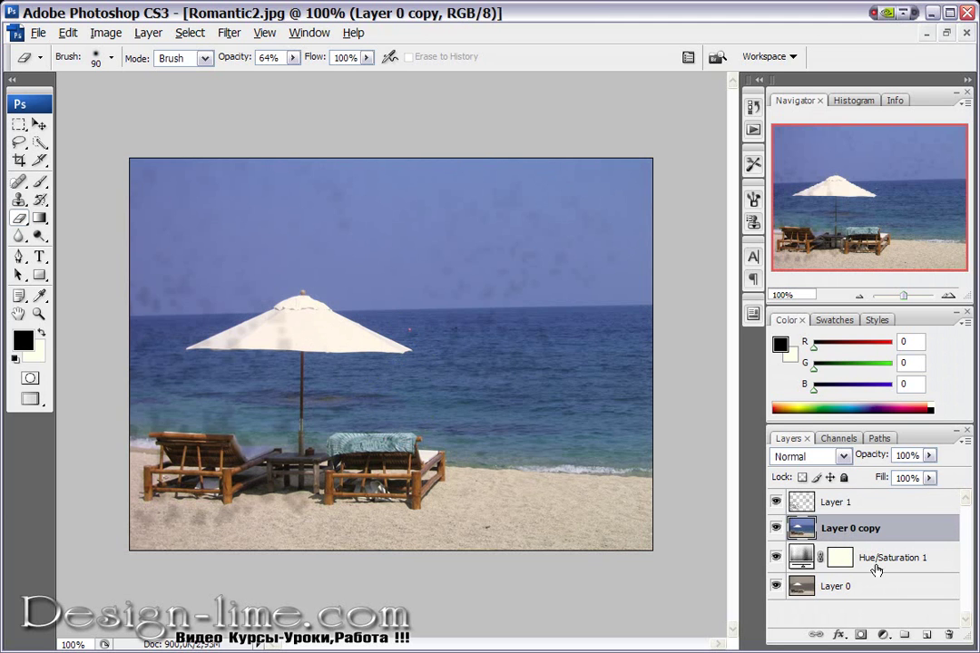
# - Add a layer mask to Layer 0 copy, fill it black, and set up the Brush with white
pyautogui.click(862, 636)
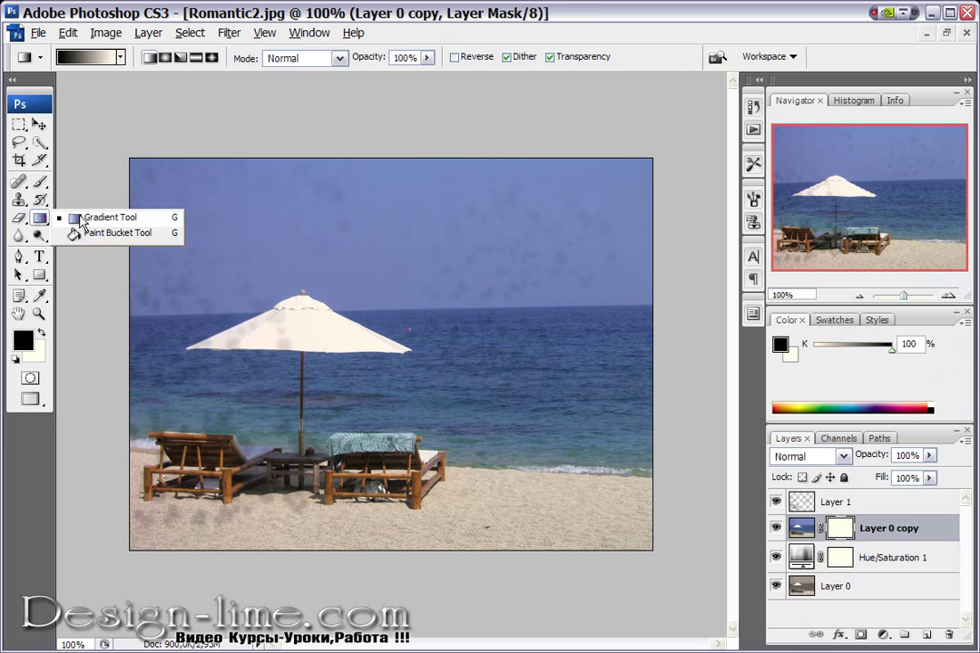
pyautogui.moveTo(41, 221); pyautogui.dragTo(77, 229)
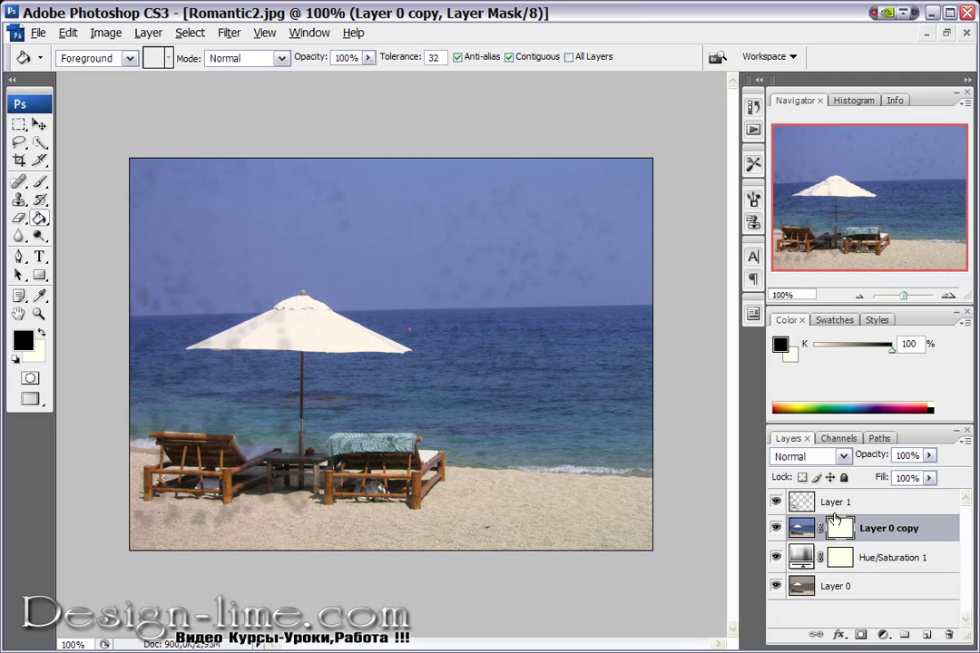
pyautogui.click(369, 290)
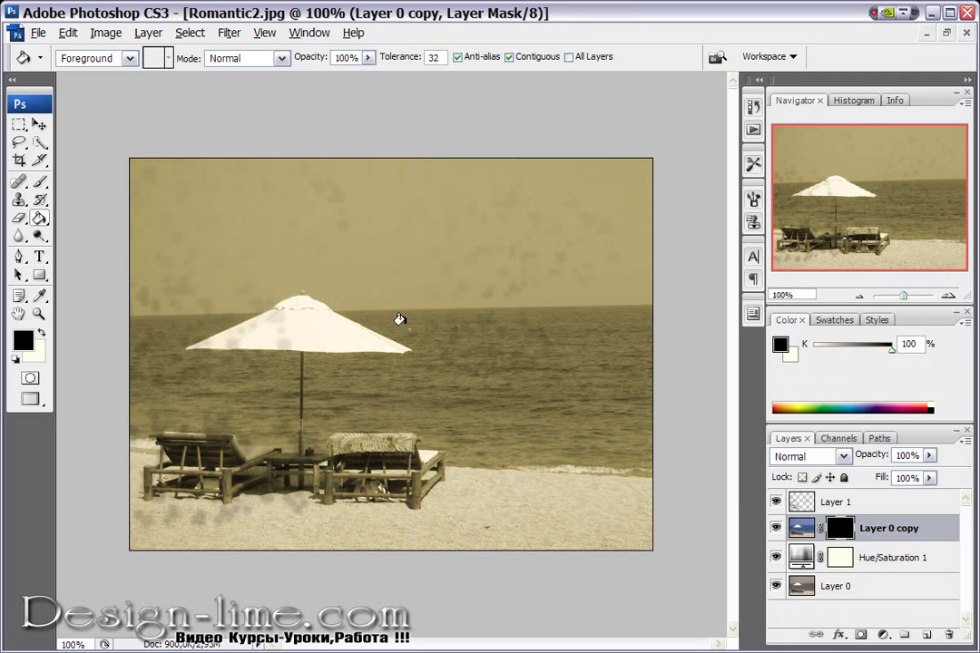
pyautogui.click(39, 183)
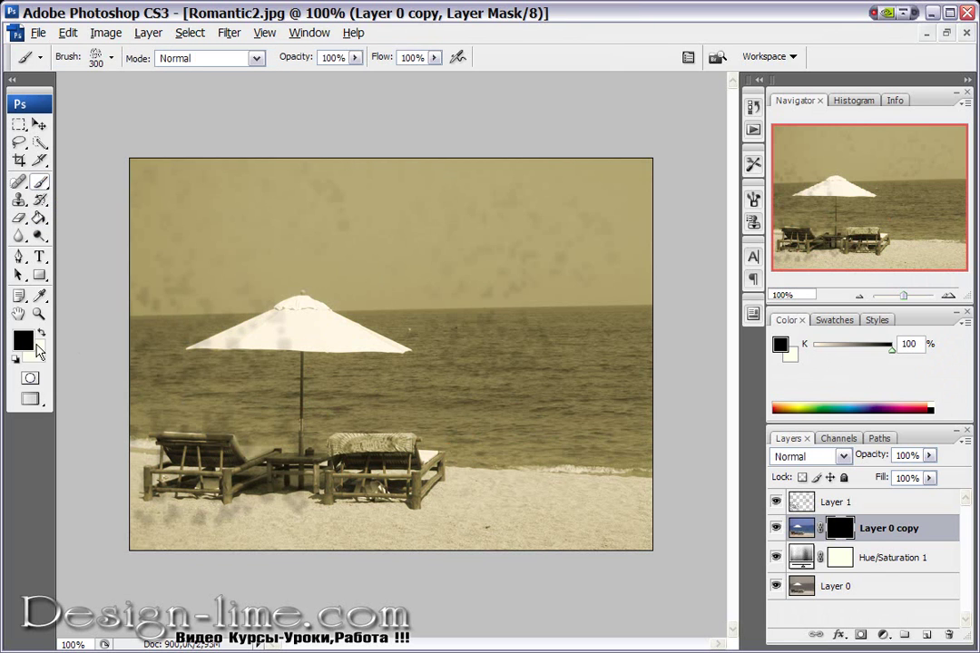
pyautogui.click(42, 334)
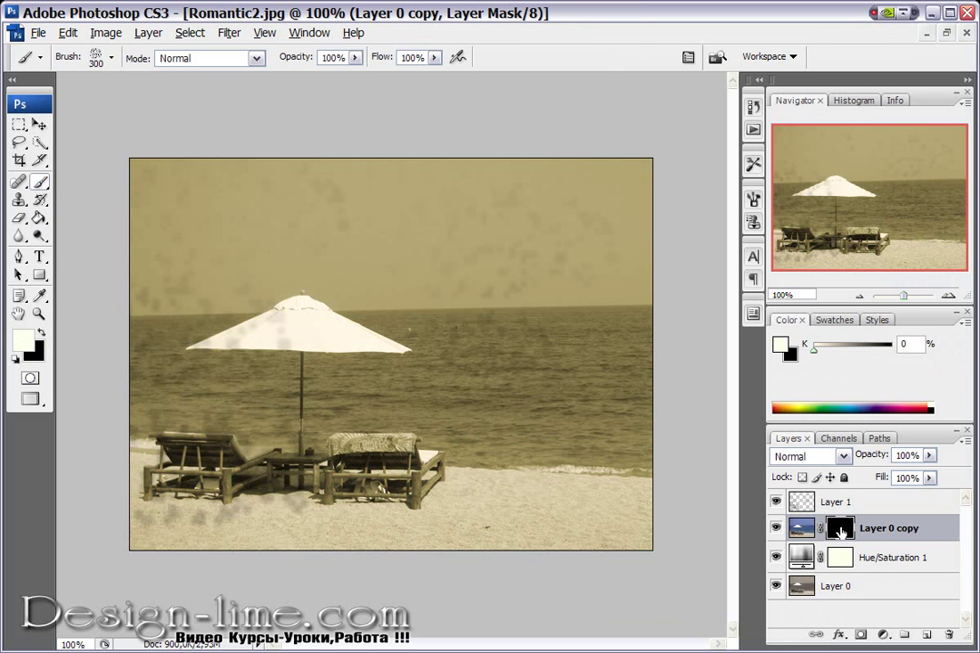
pyautogui.click(798, 532)
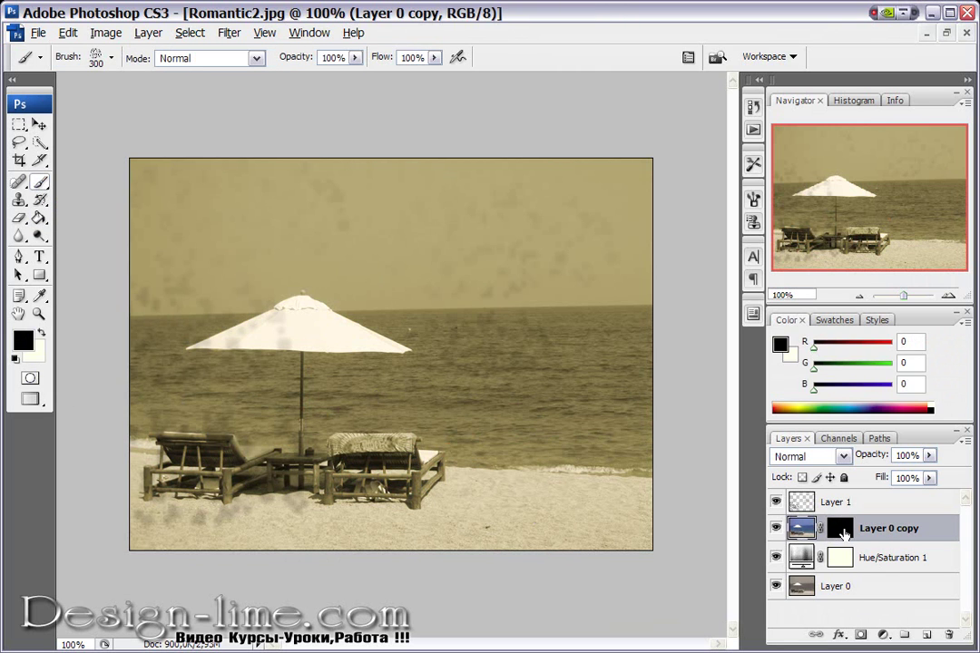
# - Target the layer mask and set up a soft 17 px brush at size 35
pyautogui.click(842, 533)
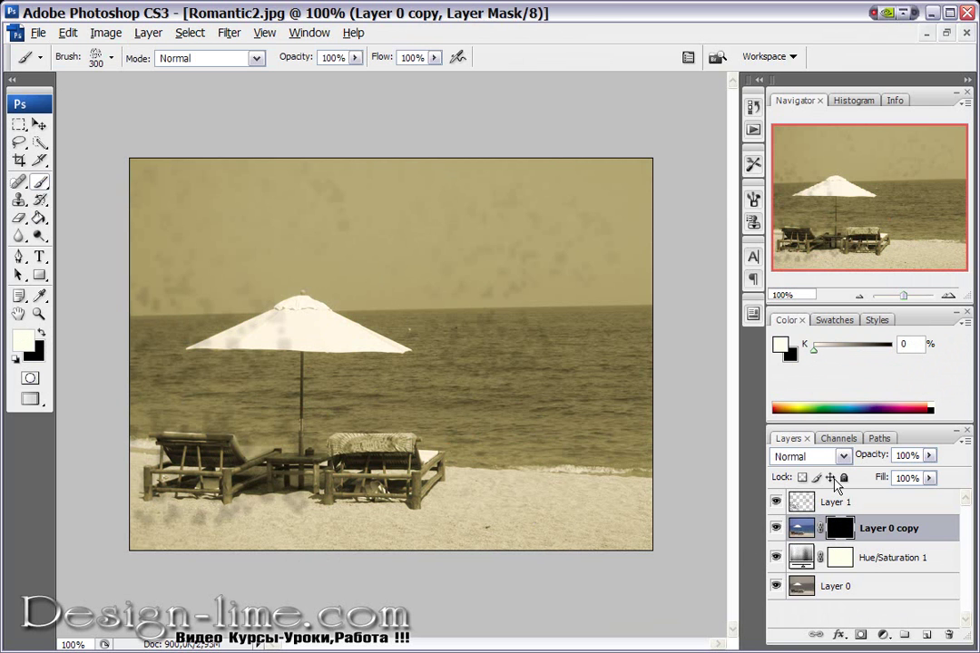
pyautogui.click(109, 58)
pyautogui.click(113, 224)
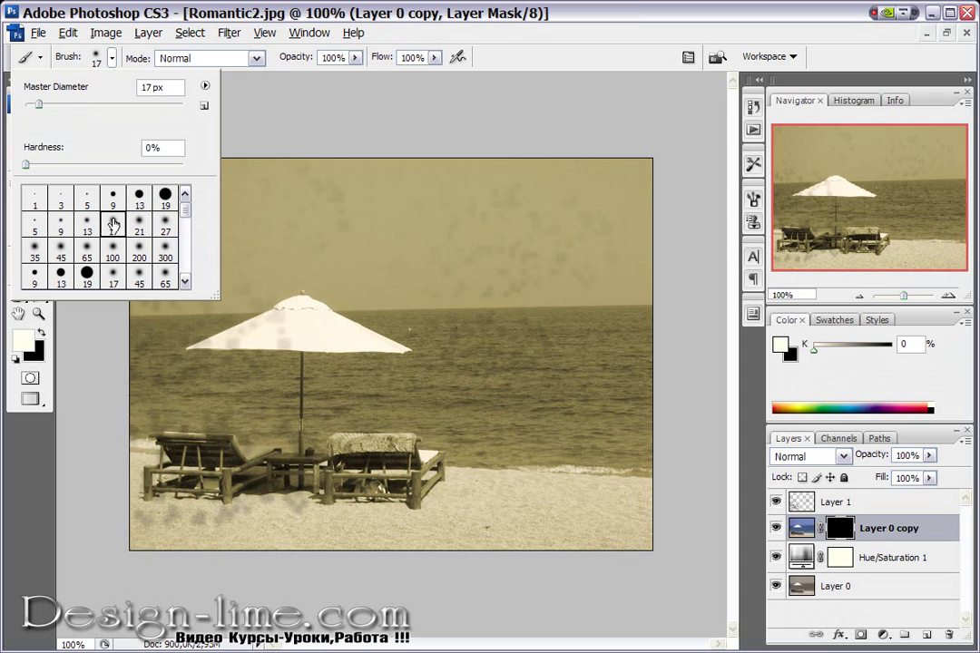
pyautogui.press('Return')
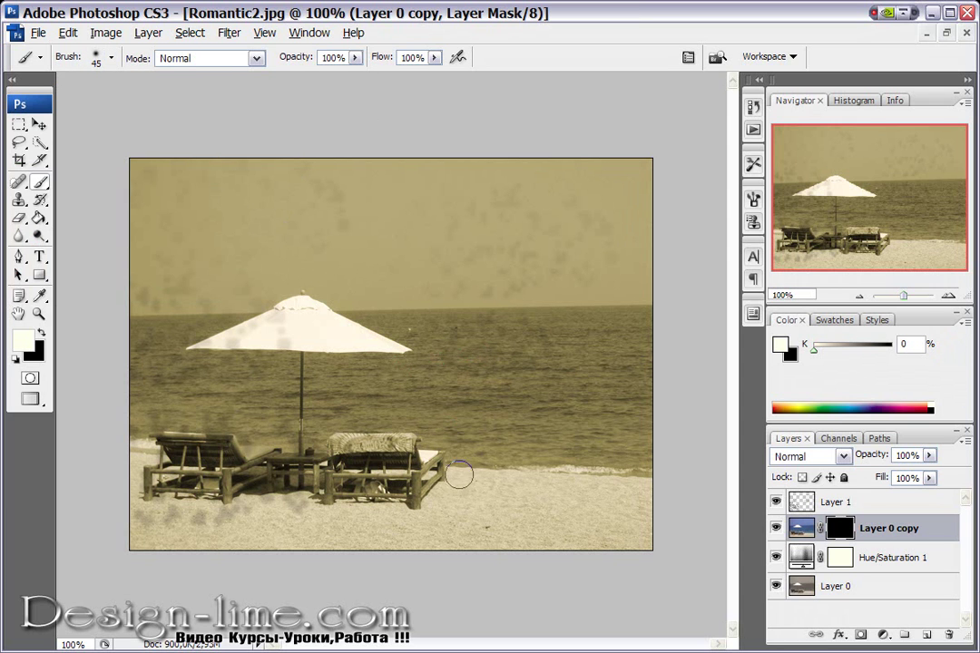
pyautogui.press(']')
pyautogui.press('[')
# - Paint white over both lounge chairs and the small table to restore their colour
pyautogui.moveTo(413, 475)
pyautogui.mouseDown()
pyautogui.moveTo(413, 491)
pyautogui.moveTo(434, 461)
pyautogui.moveTo(386, 442)
pyautogui.moveTo(341, 443)
pyautogui.moveTo(379, 487)
pyautogui.moveTo(323, 467)
pyautogui.mouseUp()
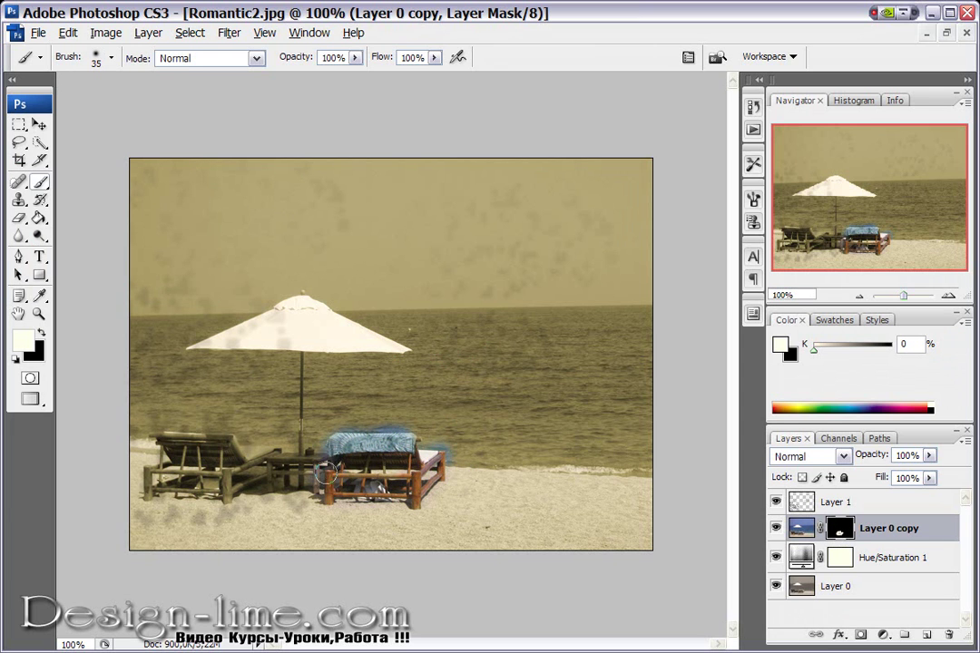
pyautogui.moveTo(311, 481)
pyautogui.mouseDown()
pyautogui.moveTo(224, 487)
pyautogui.moveTo(232, 450)
pyautogui.moveTo(159, 441)
pyautogui.moveTo(236, 468)
pyautogui.mouseUp()
pyautogui.moveTo(175, 481)
pyautogui.mouseDown()
pyautogui.moveTo(218, 490)
pyautogui.moveTo(312, 442)
pyautogui.moveTo(308, 468)
pyautogui.moveTo(305, 349)
pyautogui.mouseUp()
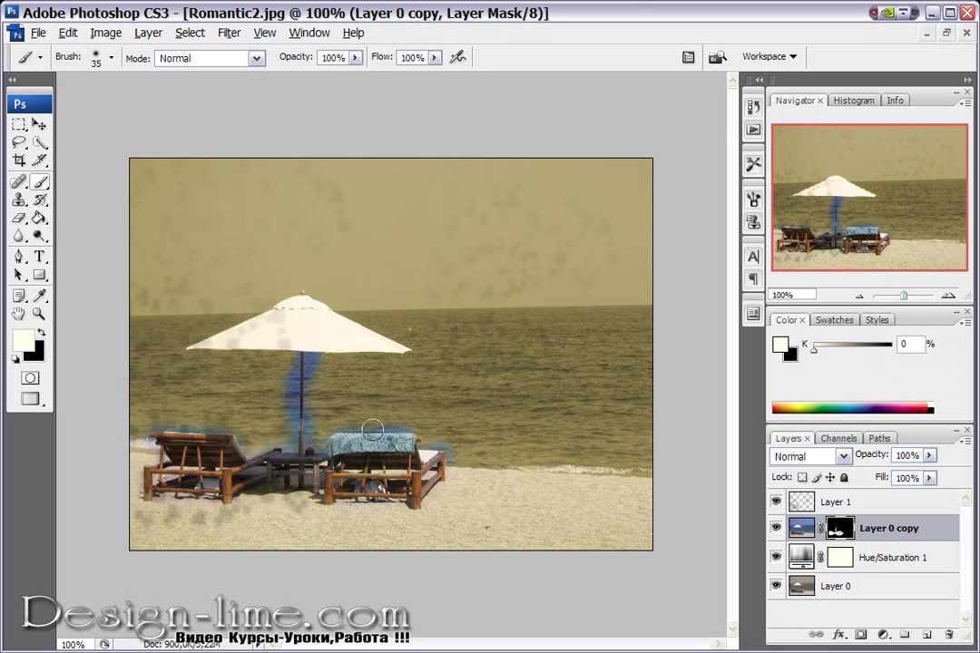
# - Paint white over the water right of the umbrella pole and the left shoreline to restore blue
pyautogui.moveTo(350, 387)
pyautogui.mouseDown()
pyautogui.moveTo(346, 396)
pyautogui.moveTo(272, 368)
pyautogui.moveTo(518, 445)
pyautogui.moveTo(484, 454)
pyautogui.moveTo(649, 453)
pyautogui.moveTo(619, 466)
pyautogui.moveTo(667, 442)
pyautogui.moveTo(396, 406)
pyautogui.moveTo(496, 383)
pyautogui.moveTo(425, 375)
pyautogui.moveTo(449, 332)
pyautogui.moveTo(409, 326)
pyautogui.moveTo(591, 324)
pyautogui.moveTo(548, 339)
pyautogui.moveTo(676, 346)
pyautogui.moveTo(549, 367)
pyautogui.moveTo(639, 378)
pyautogui.moveTo(599, 402)
pyautogui.mouseUp()
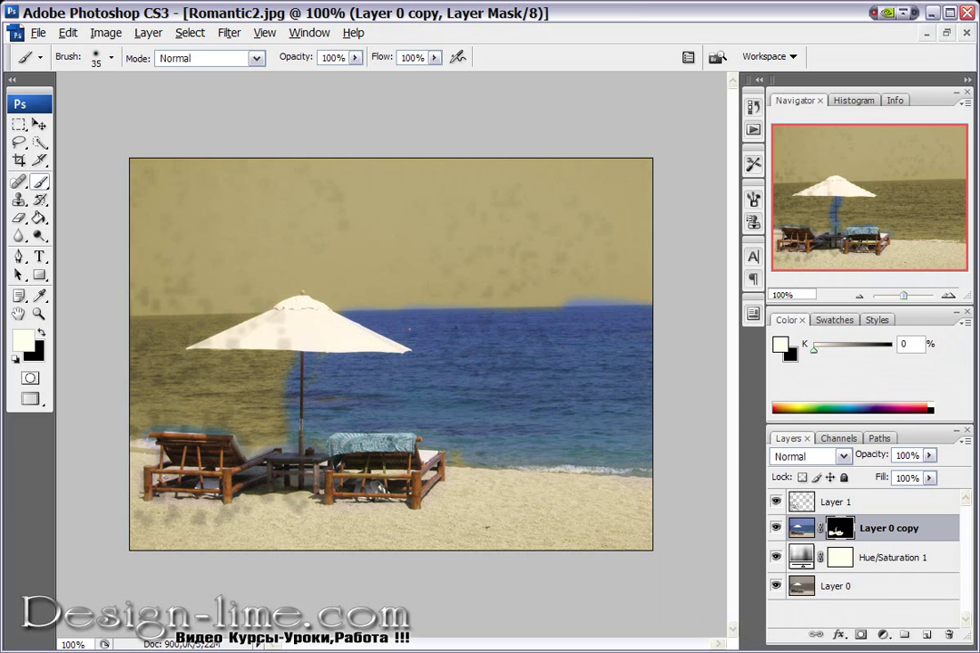
pyautogui.moveTo(191, 423)
pyautogui.mouseDown()
pyautogui.moveTo(152, 425)
pyautogui.moveTo(145, 402)
pyautogui.moveTo(315, 405)
pyautogui.moveTo(168, 400)
pyautogui.moveTo(306, 357)
pyautogui.moveTo(127, 371)
pyautogui.moveTo(195, 345)
pyautogui.moveTo(137, 324)
pyautogui.moveTo(276, 321)
pyautogui.mouseUp()
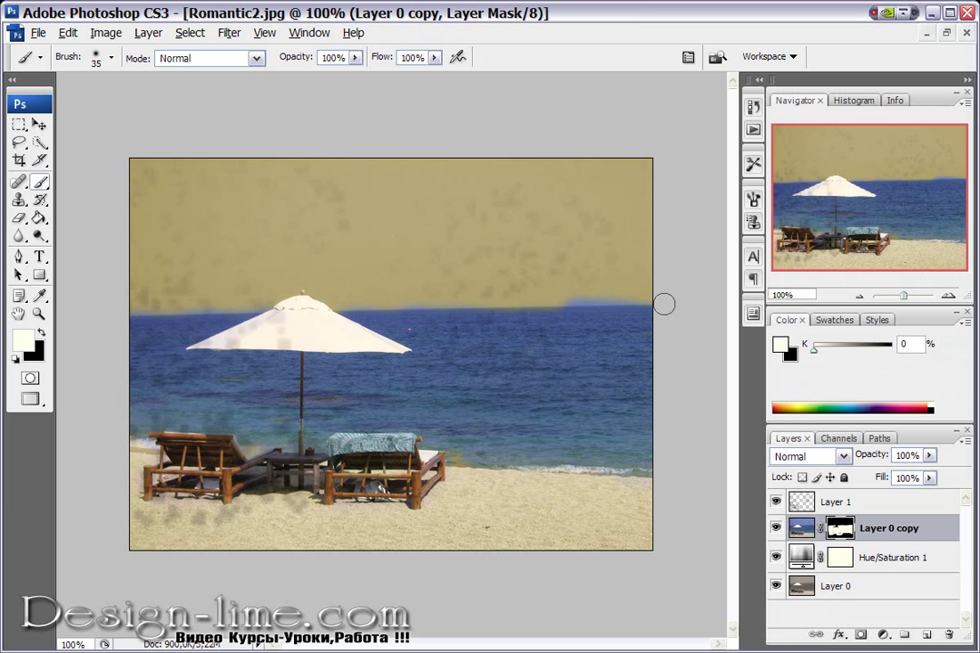